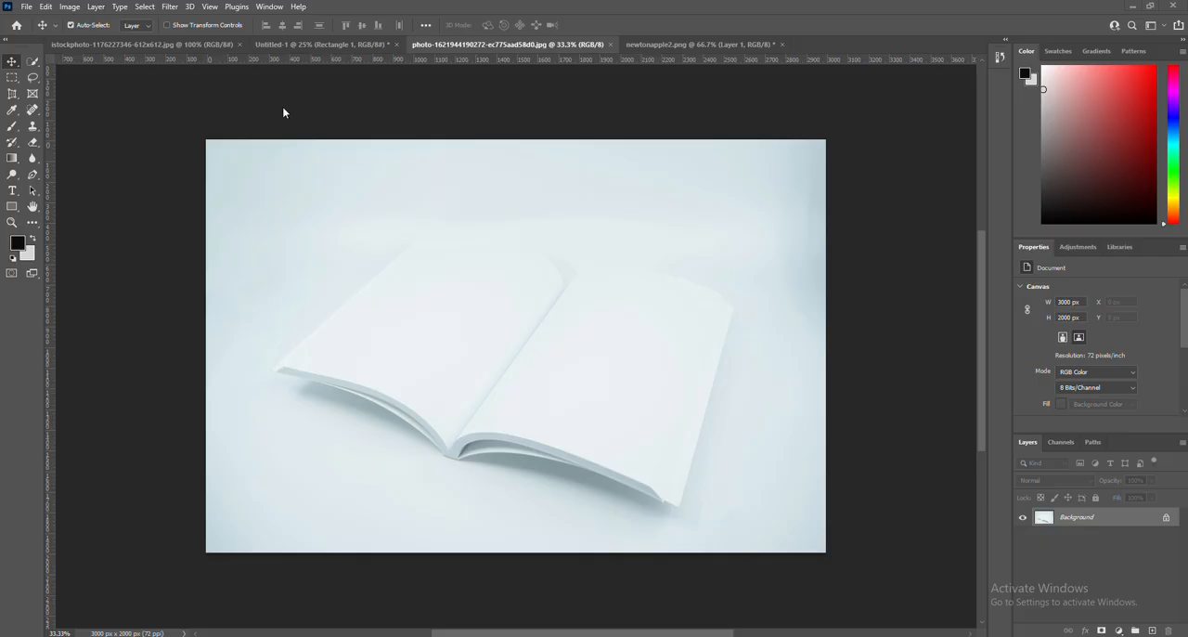
# Review the open billboard and newtonapple2.png documents, returning to the open-book photo to examine its blank pages.
pyautogui.click(196, 44)
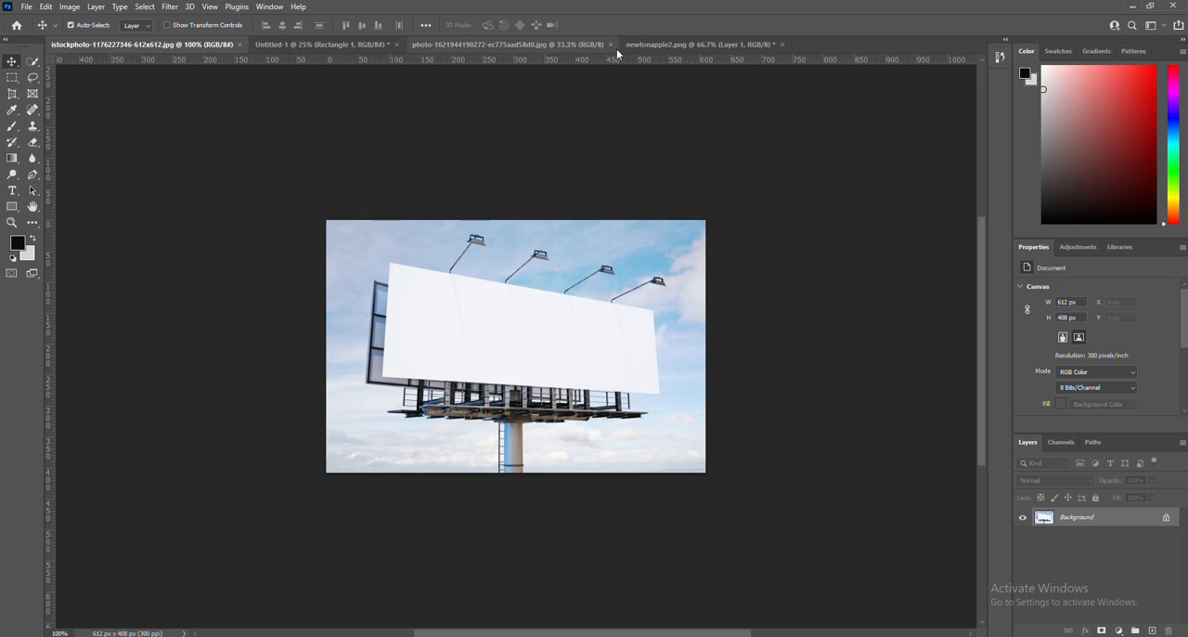
pyautogui.click(643, 46)
pyautogui.click(567, 50)
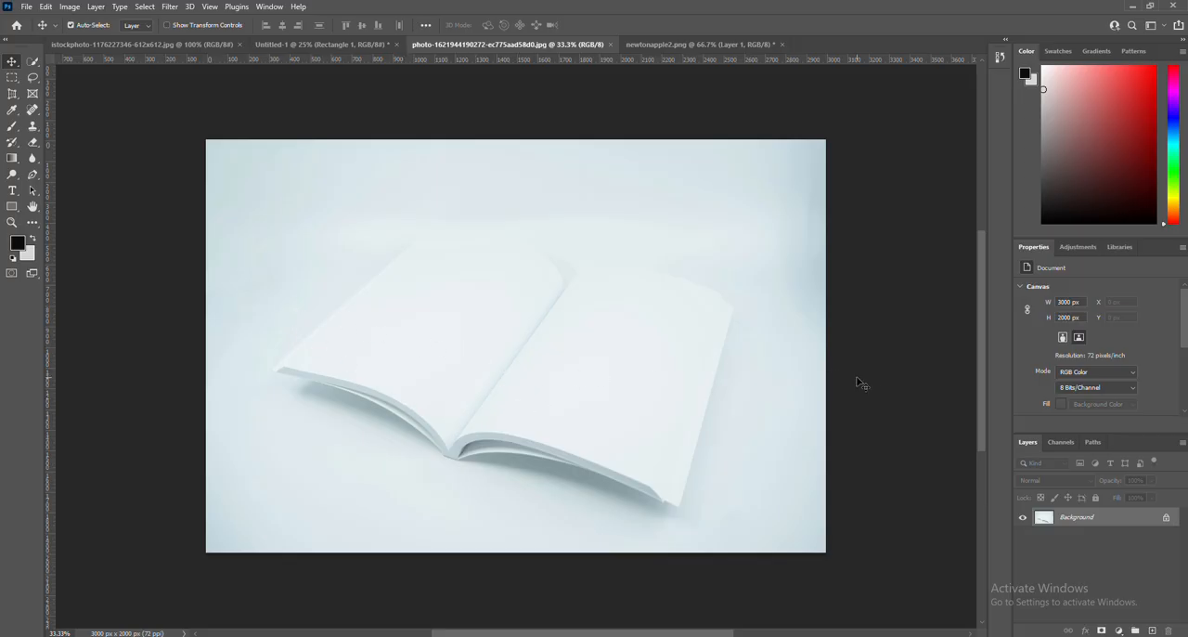
pyautogui.scroll(2, 637, 337)
pyautogui.scroll(-1, 634, 334)
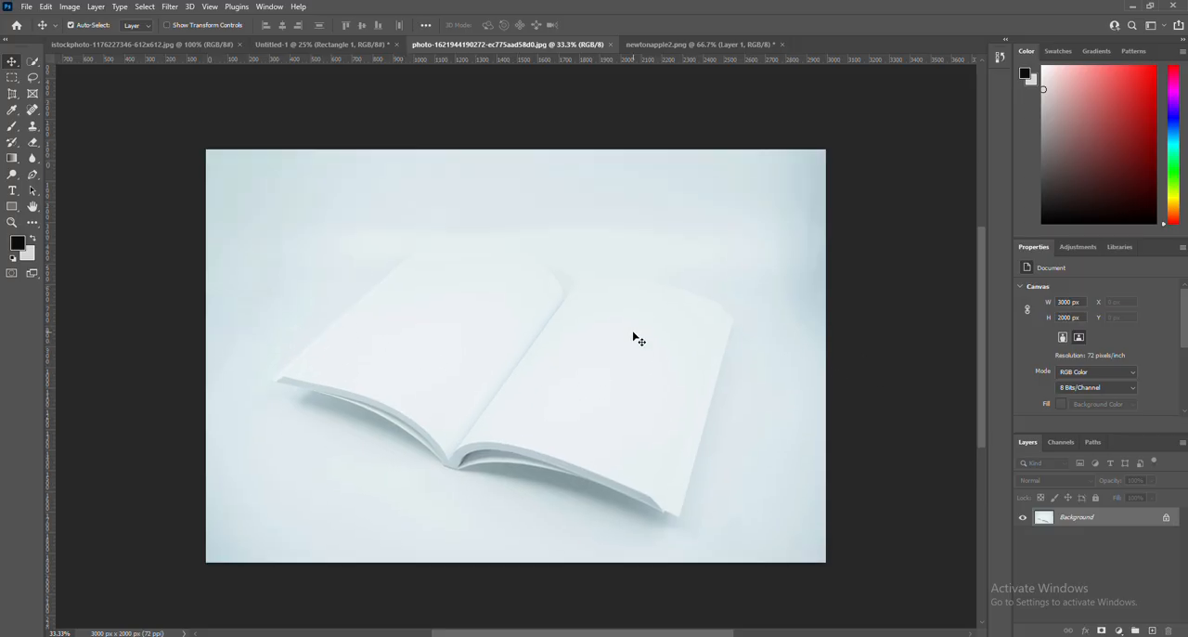
pyautogui.scroll(2, 634, 334)
pyautogui.scroll(-2, 633, 334)
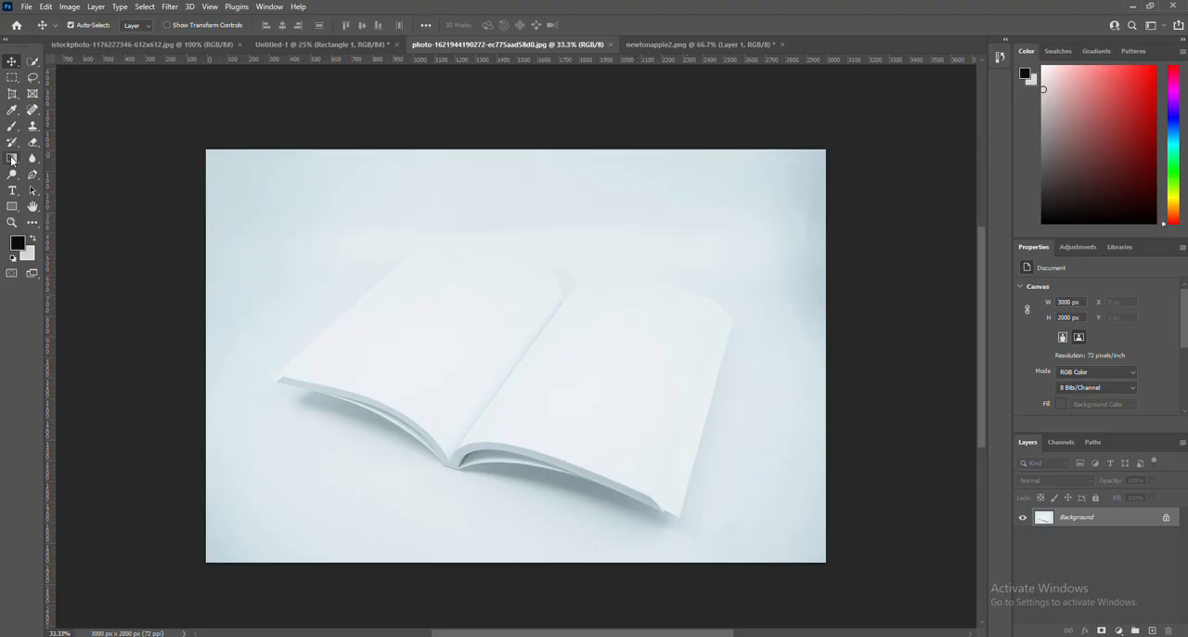
# Draw a white rectangle about 605 by 941 px over the book's right page and convert it to a smart object.
pyautogui.click(13, 207)
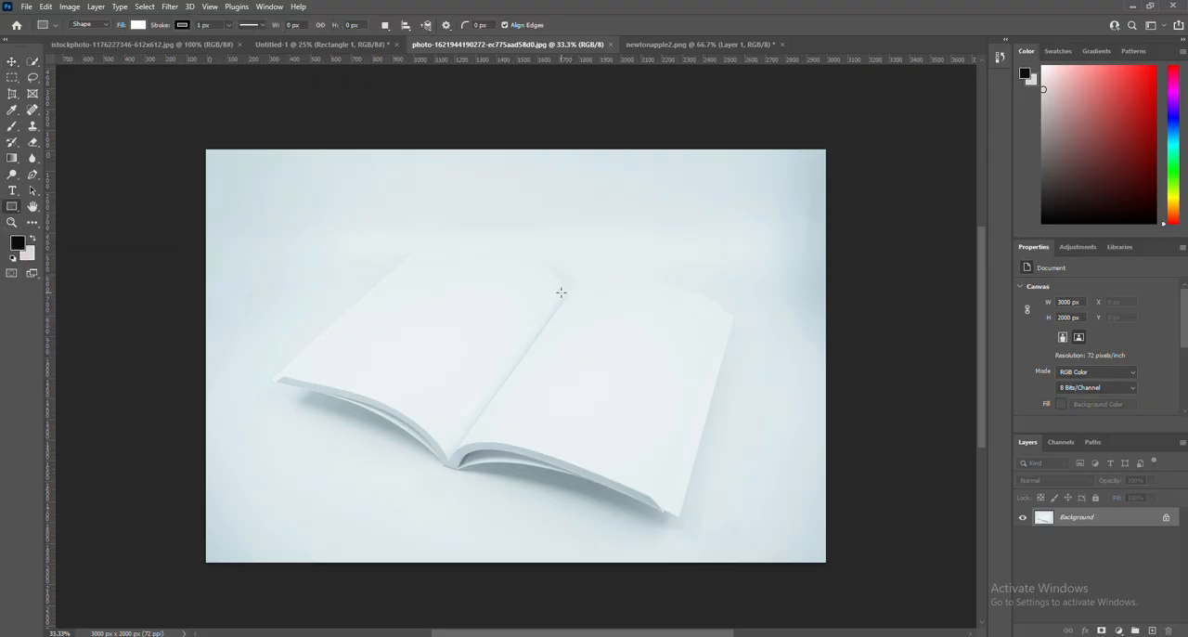
pyautogui.moveTo(561, 295); pyautogui.dragTo(685, 489)
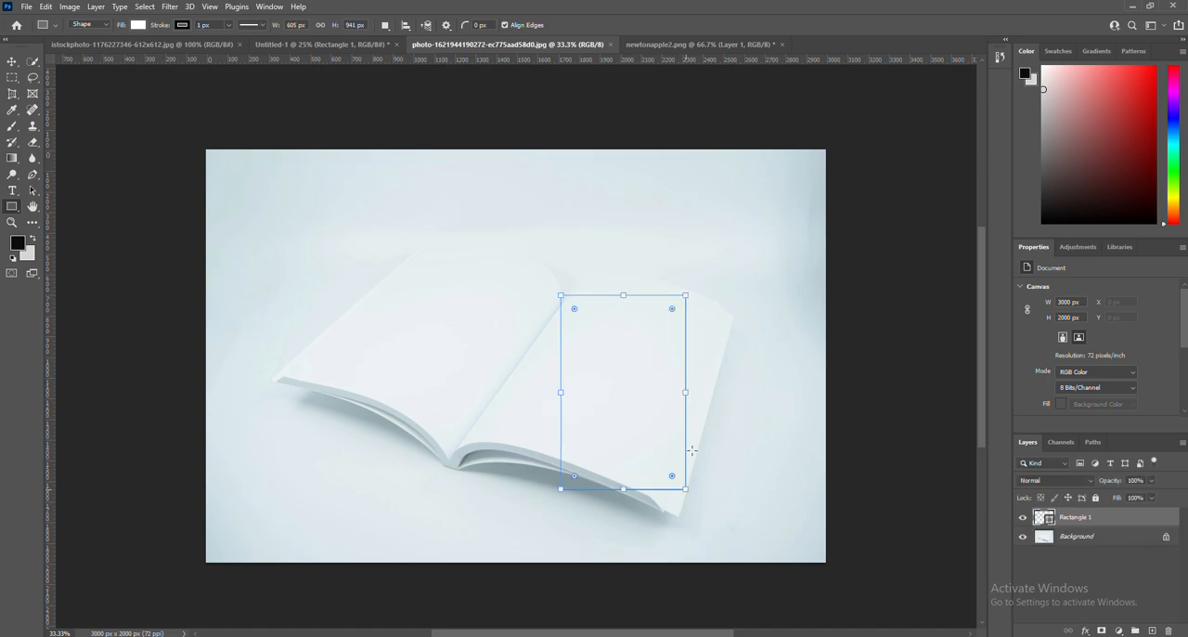
pyautogui.rightClick(1116, 523)
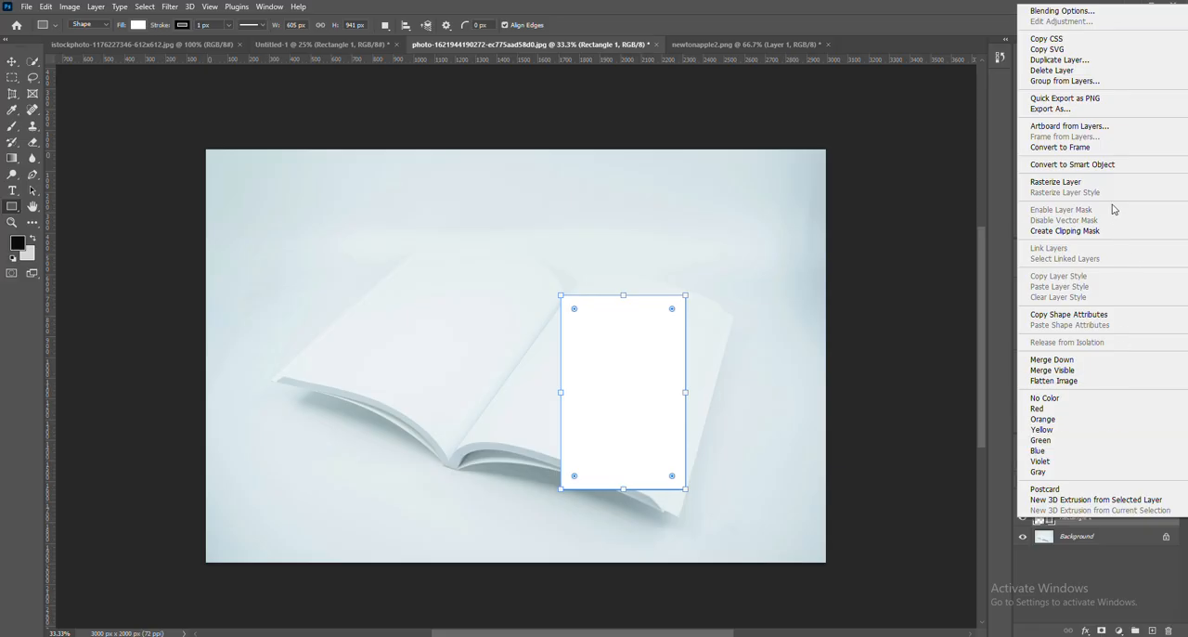
pyautogui.click(1107, 163)
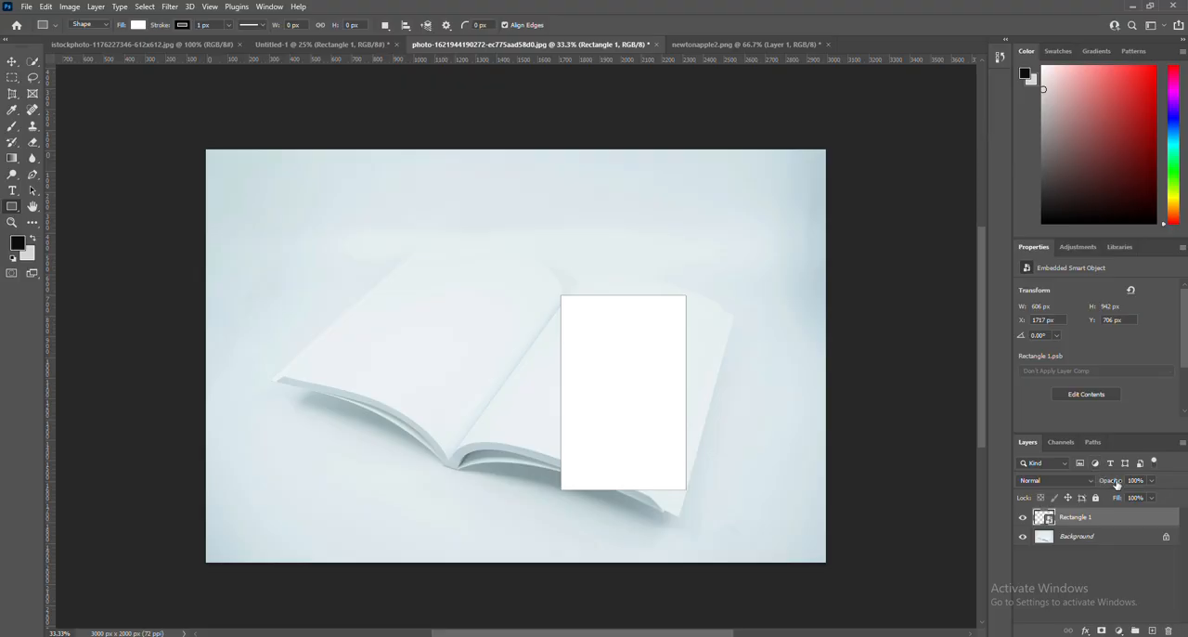
# Lower the rectangle layer's opacity to 14% and shift it slightly upward over the right page with Free Transform.
pyautogui.moveTo(1110, 483); pyautogui.dragTo(1112, 484)
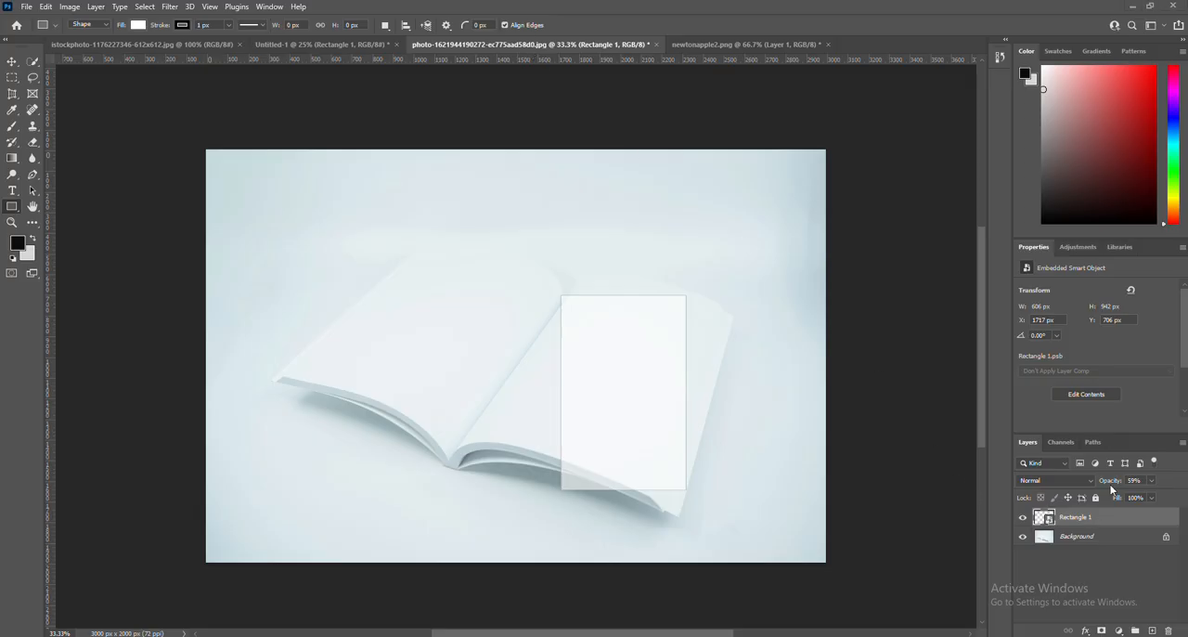
pyautogui.moveTo(1113, 483); pyautogui.dragTo(1108, 483)
pyautogui.click(32, 239)
pyautogui.click(32, 239)
pyautogui.hotkey('ctrl', 't')
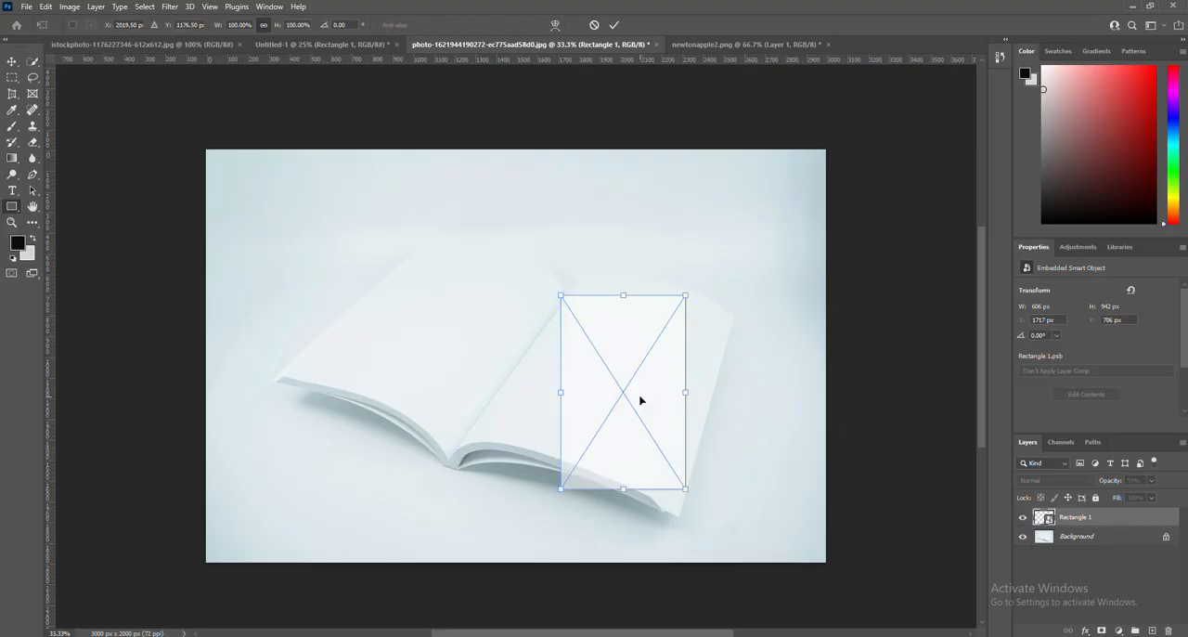
pyautogui.moveTo(626, 362); pyautogui.dragTo(623, 345)
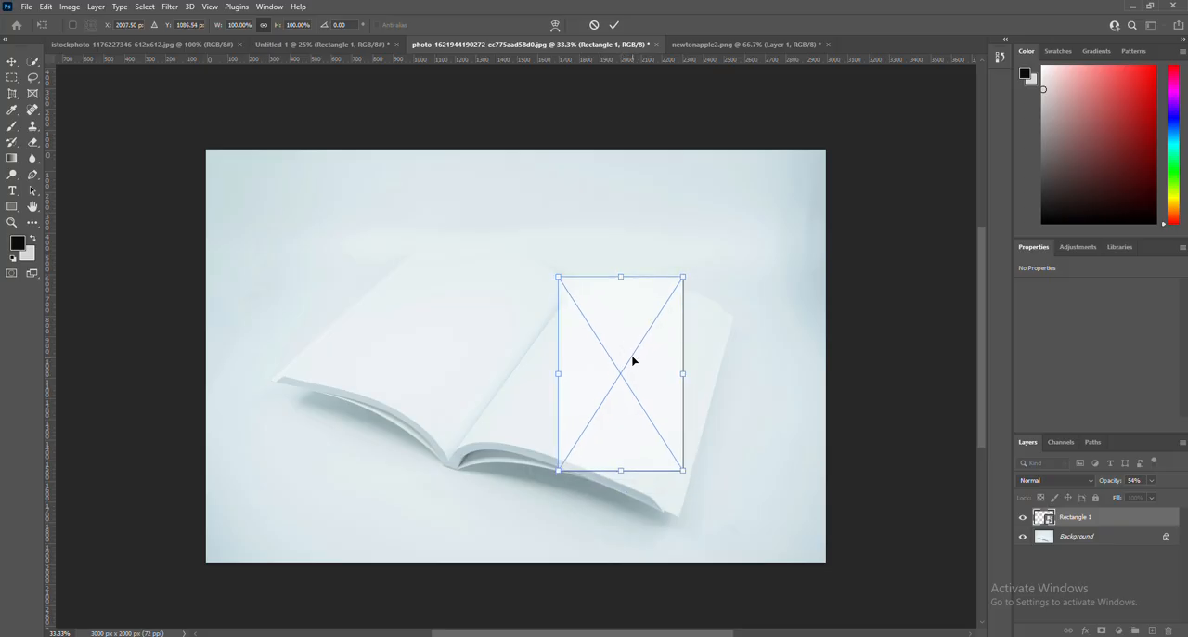
pyautogui.moveTo(1120, 482); pyautogui.dragTo(1104, 487)
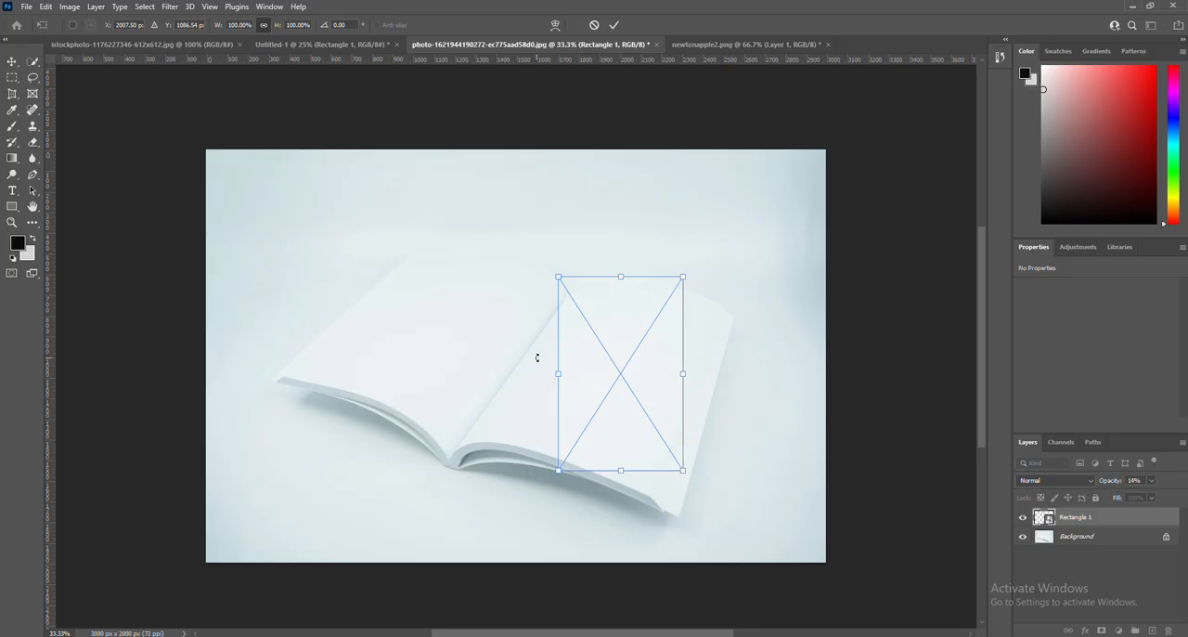
# Distort the rectangle so its corners and edges roughly follow the spine and outline of the book's right page.
pyautogui.rightClick(622, 364)
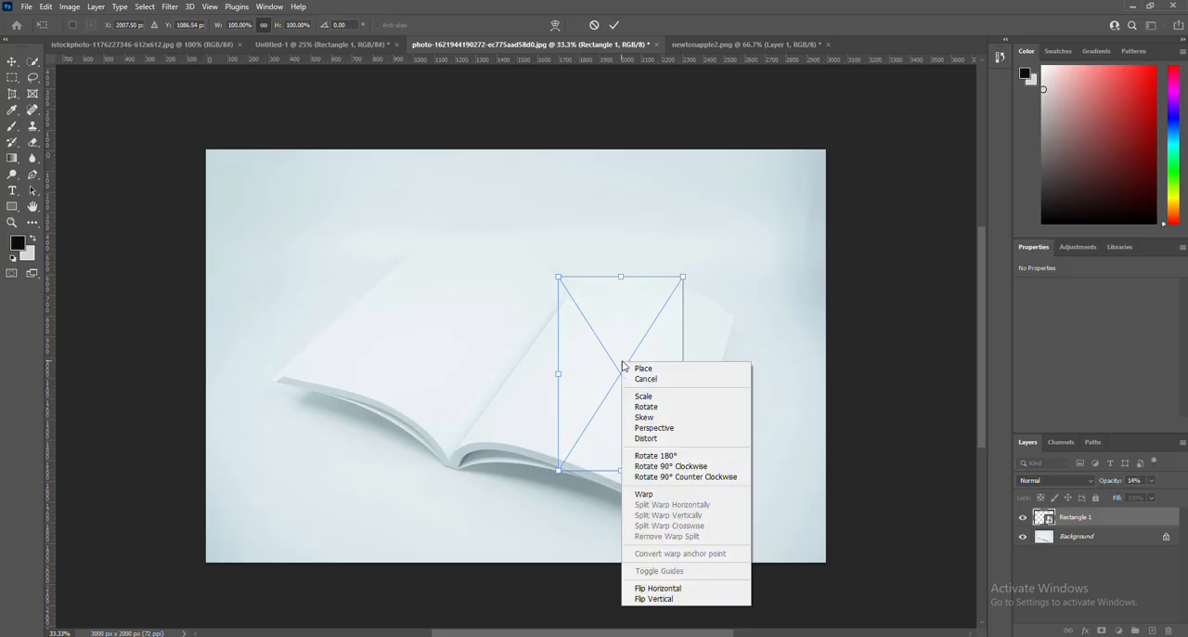
pyautogui.click(655, 437)
pyautogui.moveTo(683, 279); pyautogui.dragTo(717, 301)
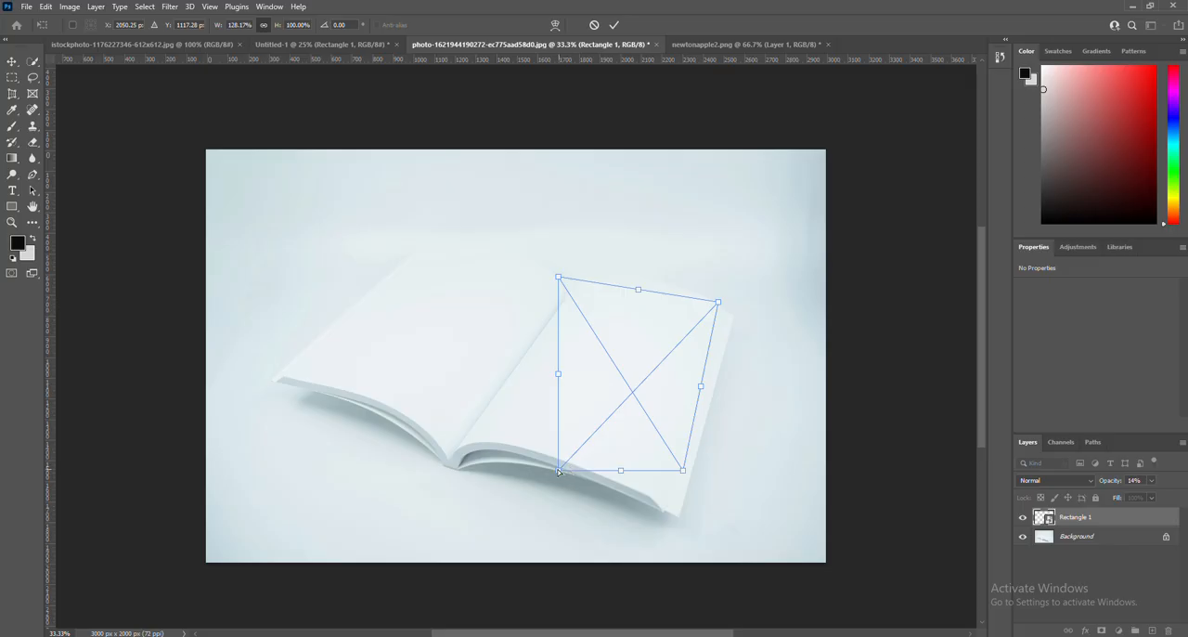
pyautogui.moveTo(558, 469); pyautogui.dragTo(449, 460)
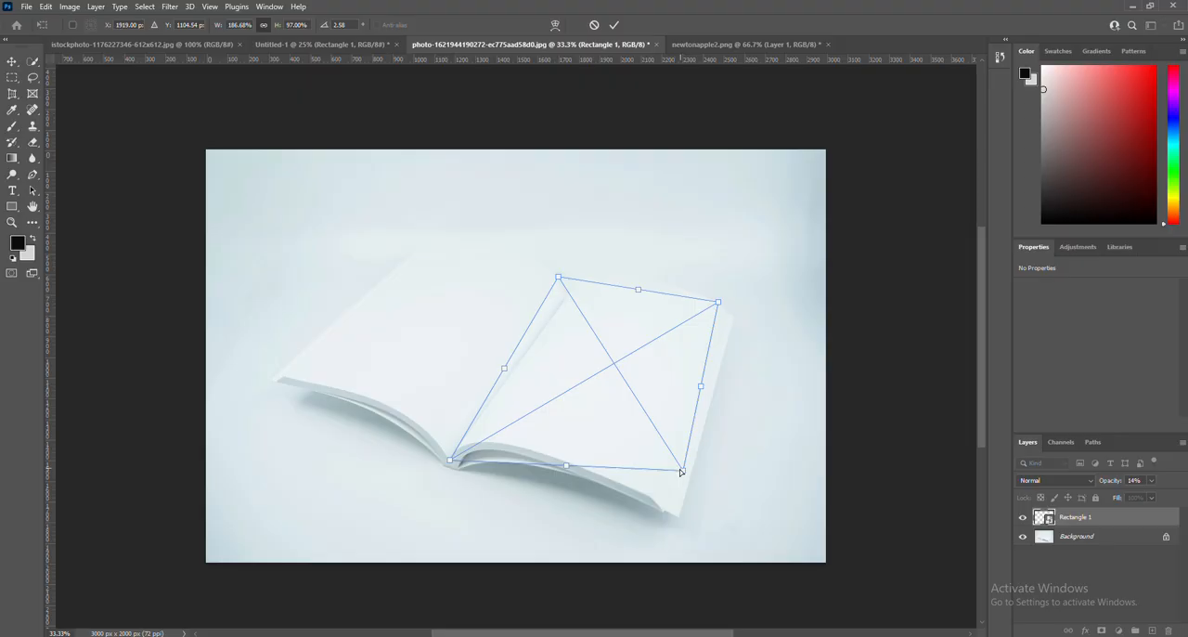
pyautogui.moveTo(680, 472); pyautogui.dragTo(649, 499)
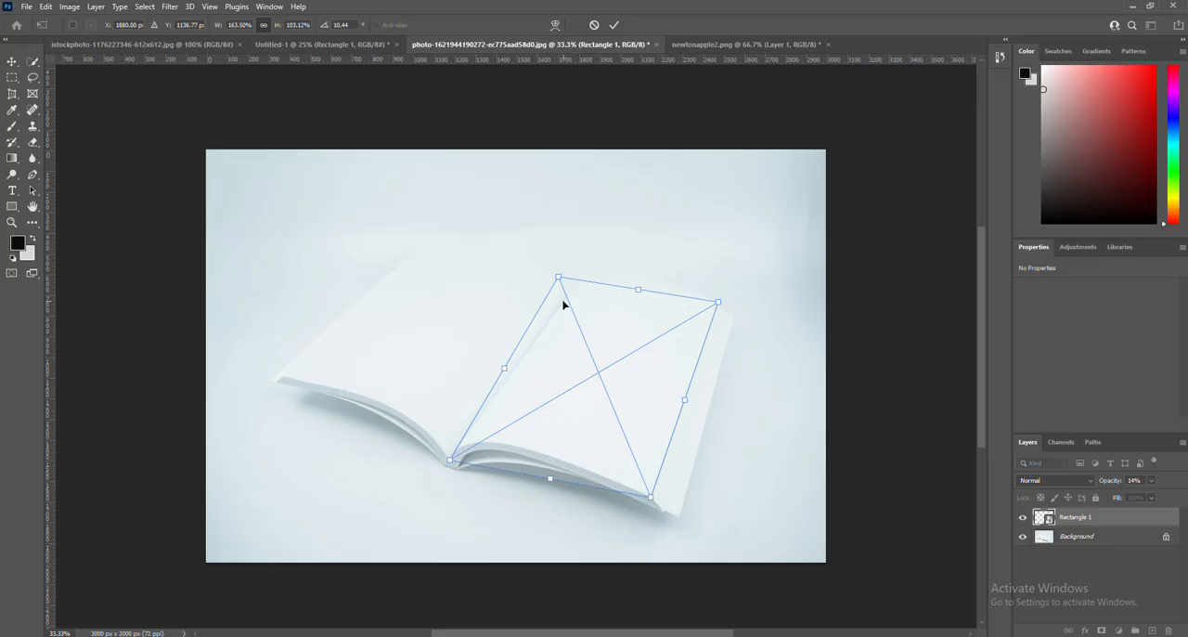
pyautogui.moveTo(558, 277); pyautogui.dragTo(568, 292)
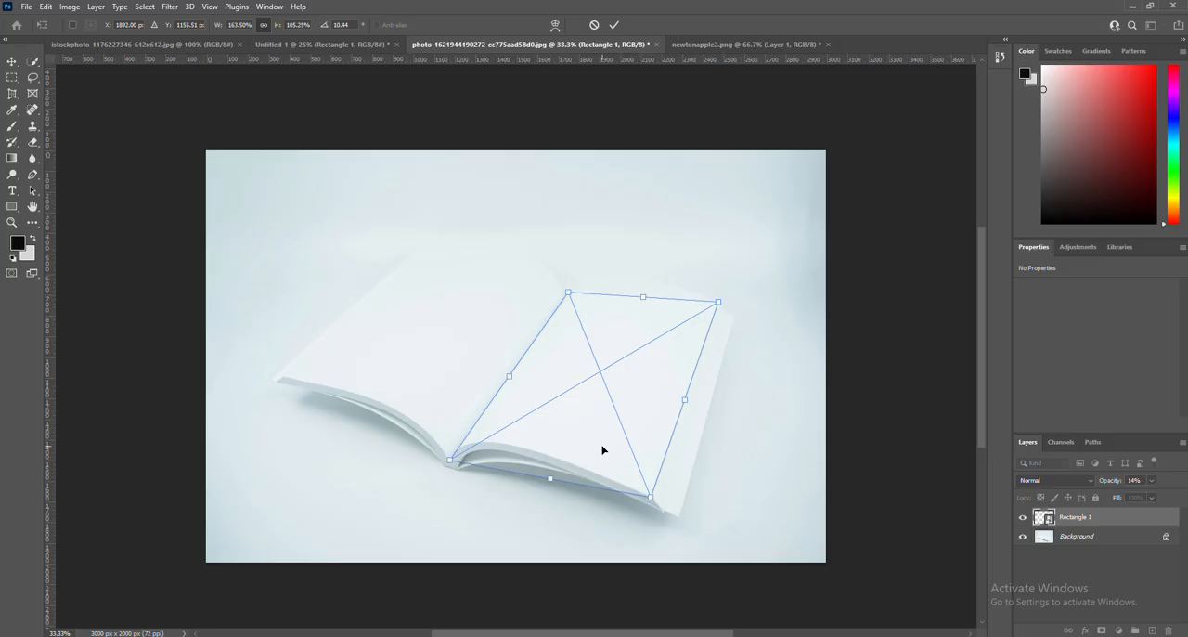
pyautogui.scroll(5, 601, 451)
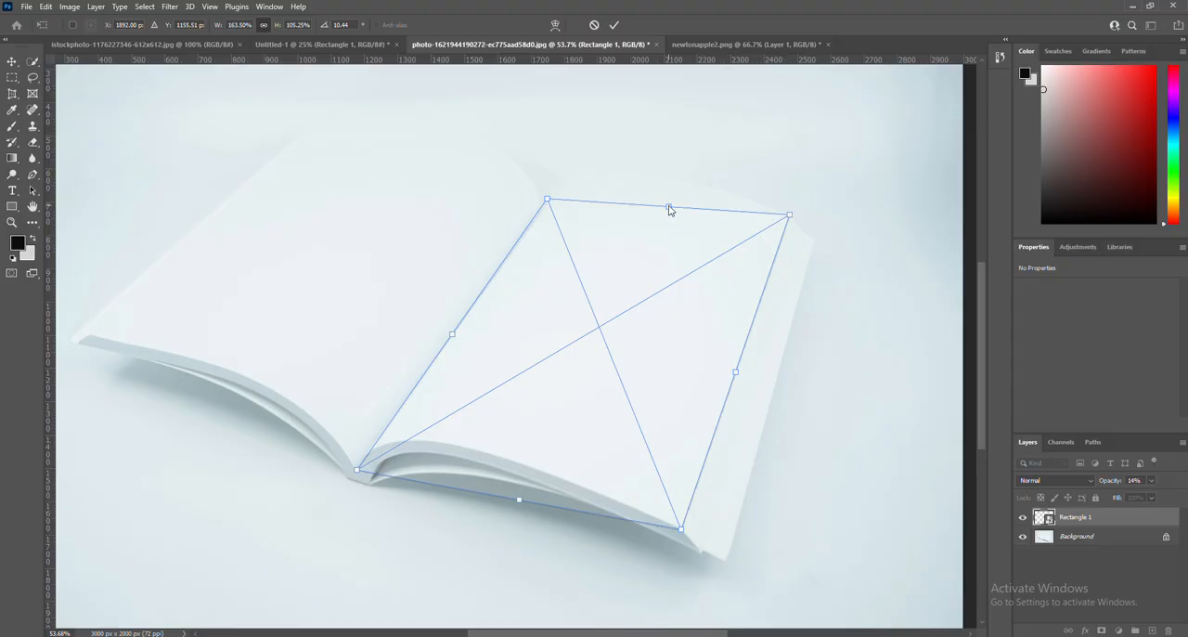
pyautogui.moveTo(668, 208); pyautogui.dragTo(681, 182)
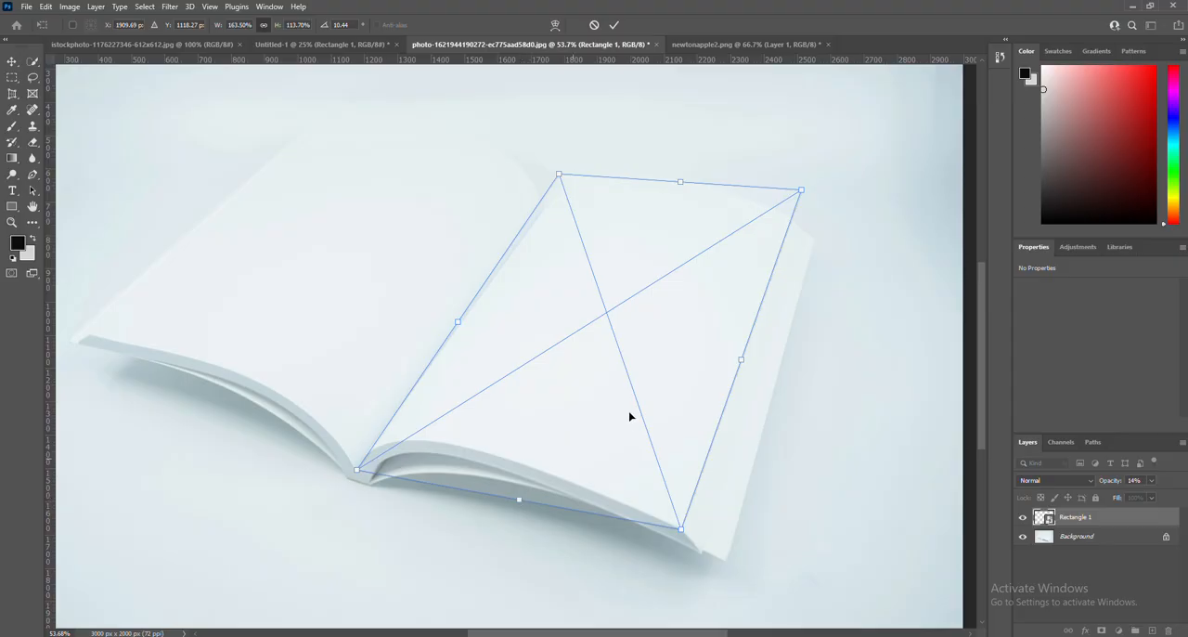
# Warp the rectangle's bottom edge into a curve that follows the lower edge of the right page.
pyautogui.rightClick(699, 290)
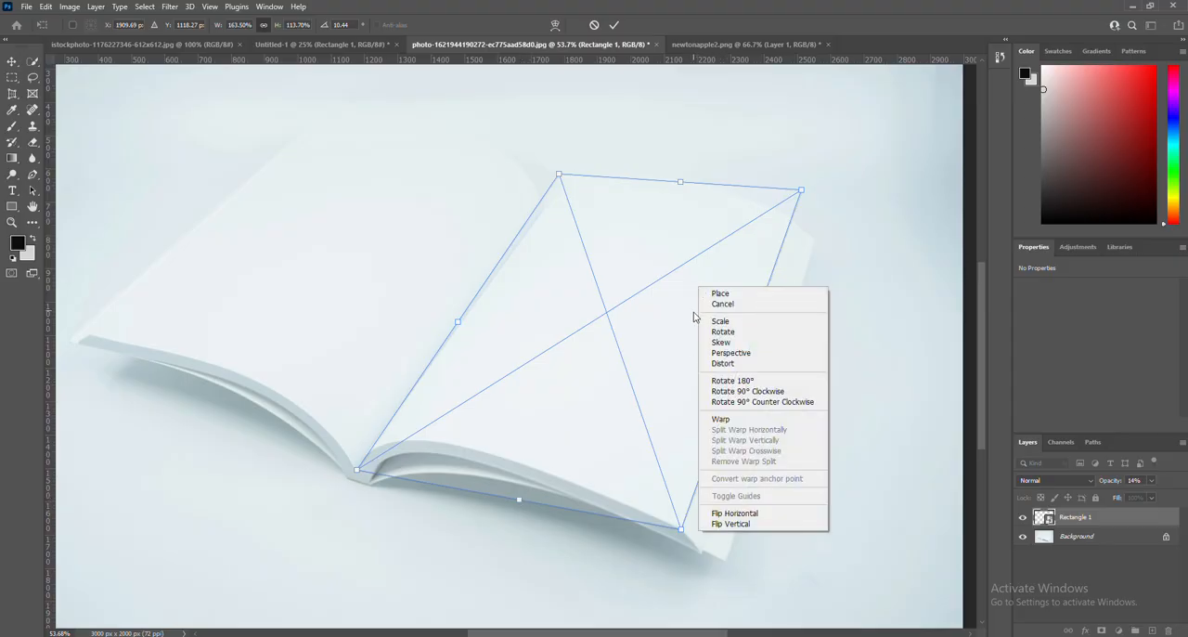
pyautogui.click(722, 418)
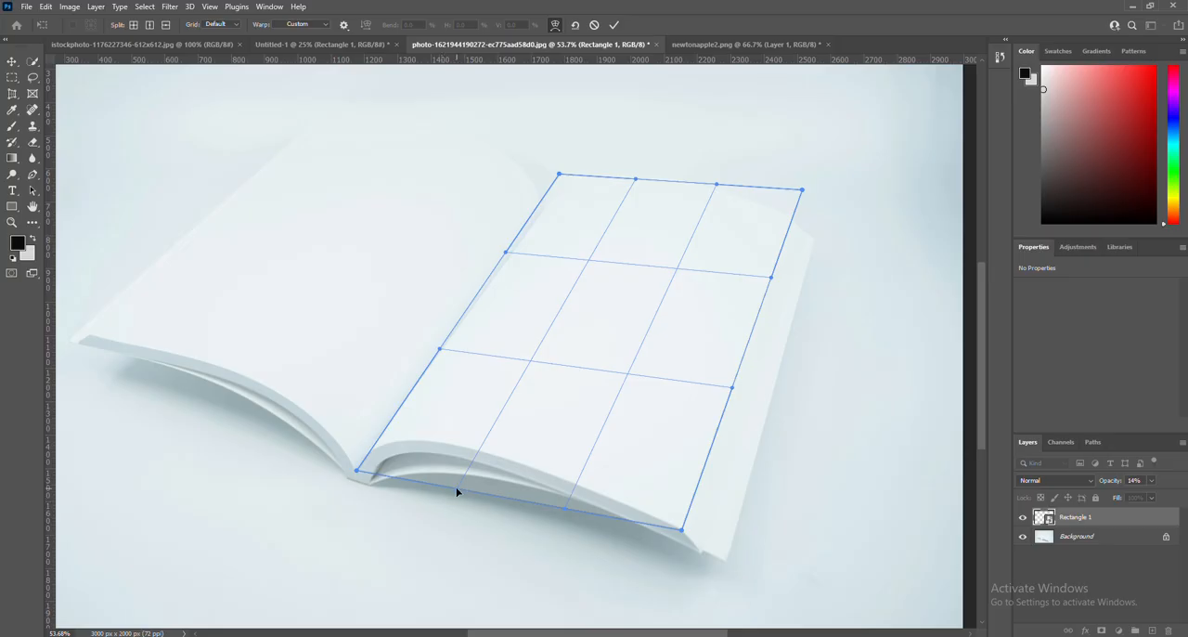
pyautogui.moveTo(456, 492); pyautogui.dragTo(499, 409)
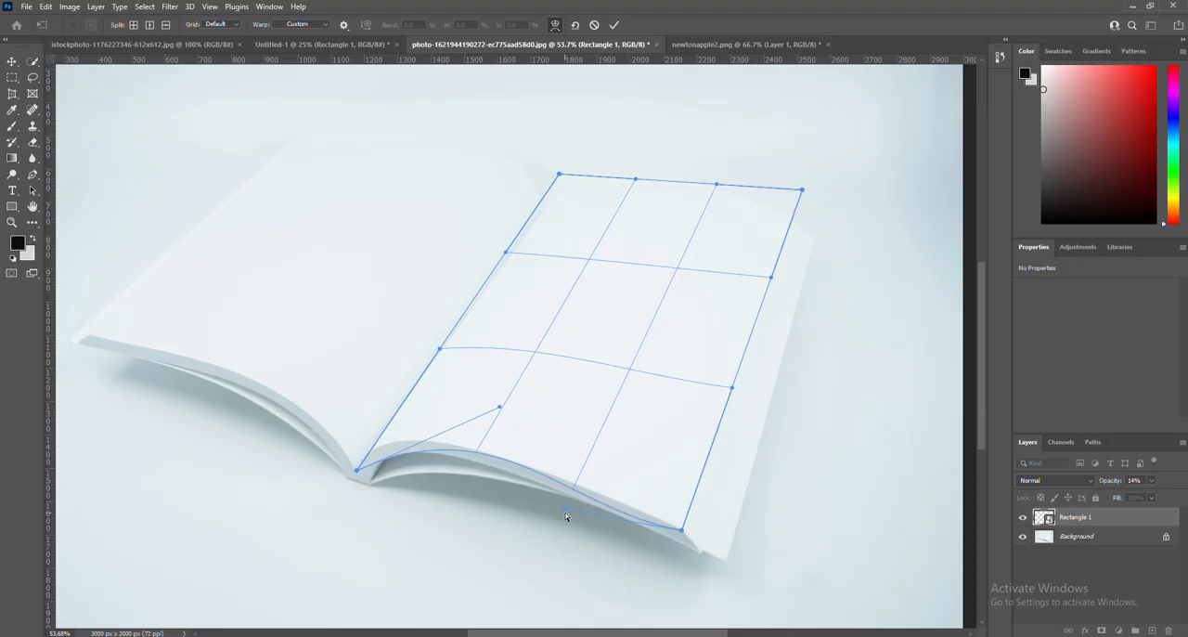
pyautogui.moveTo(566, 512); pyautogui.dragTo(573, 508)
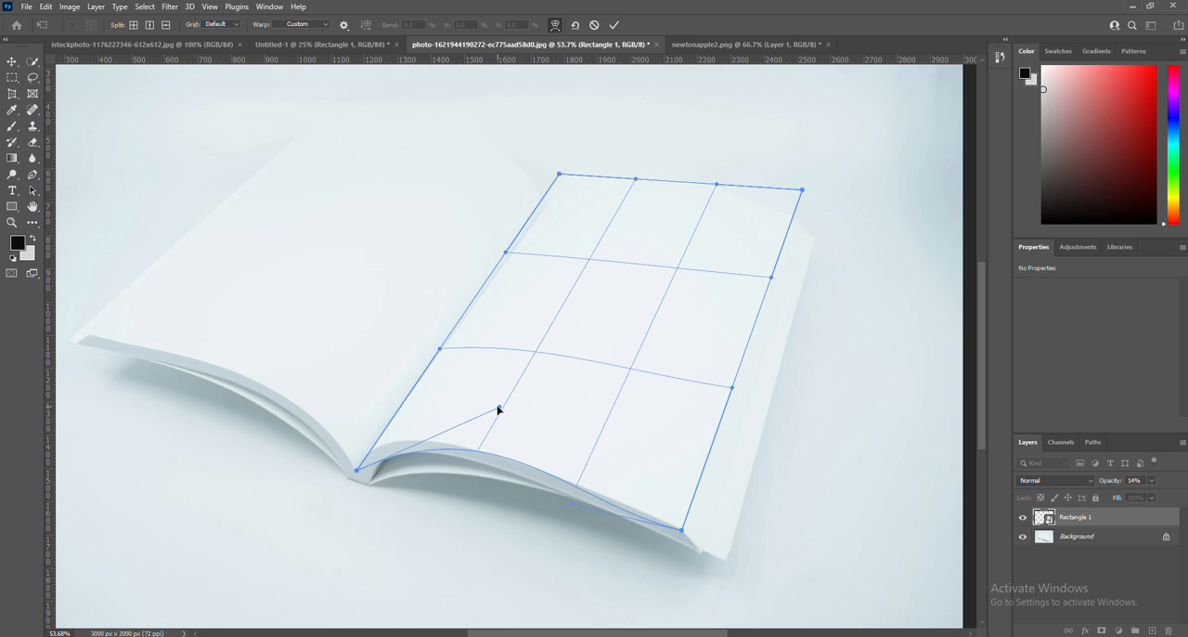
pyautogui.moveTo(498, 410); pyautogui.dragTo(496, 414)
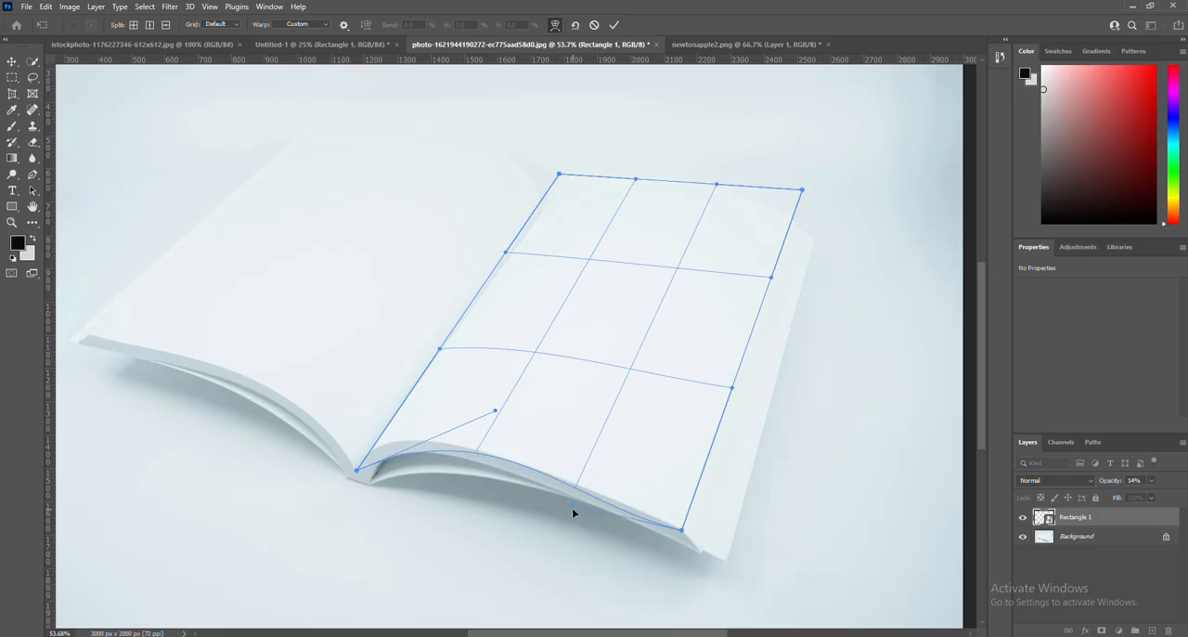
pyautogui.moveTo(570, 502); pyautogui.dragTo(577, 501)
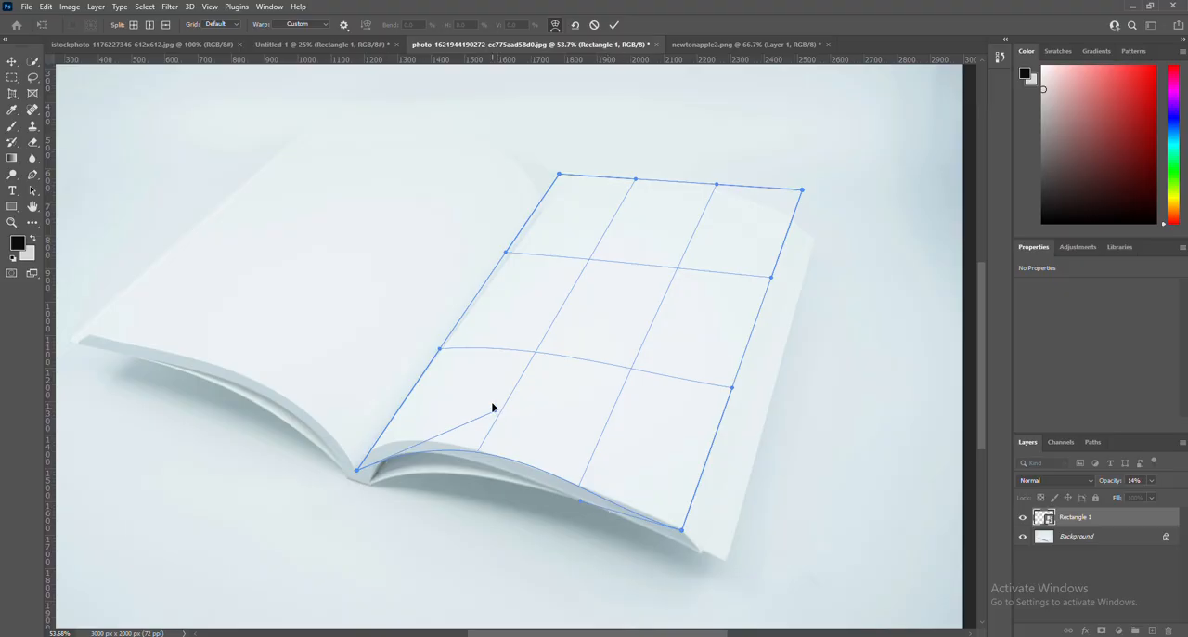
pyautogui.moveTo(493, 407); pyautogui.dragTo(490, 411)
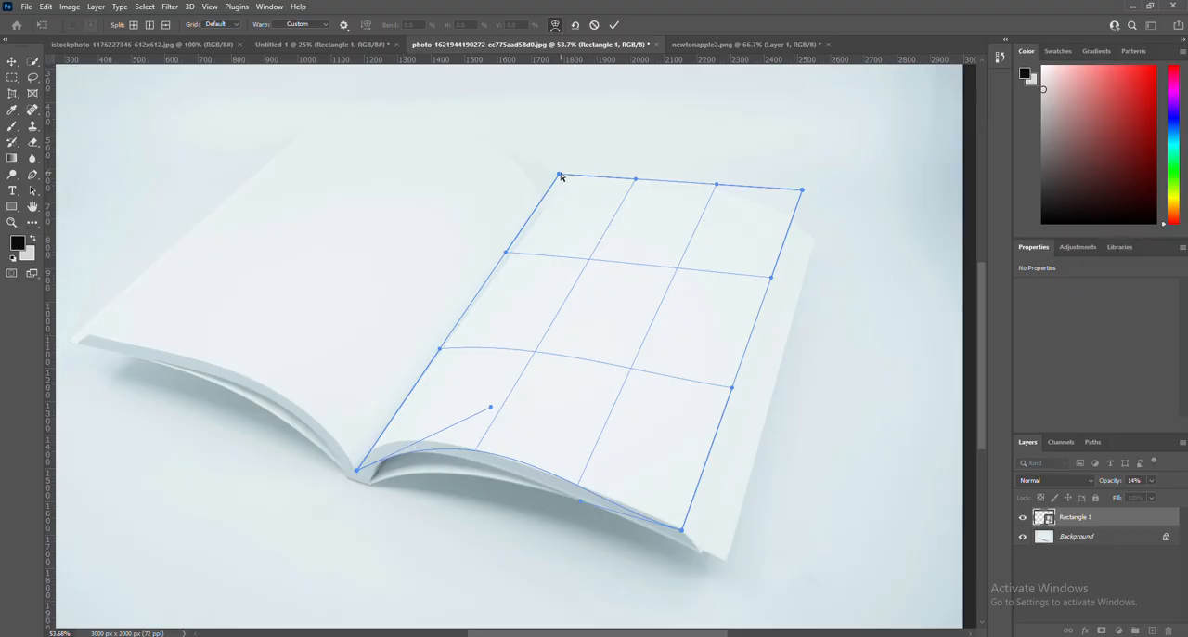
# Warp the rectangle's two upper corners and top edge to match the curved far edge of the right page.
pyautogui.moveTo(558, 175); pyautogui.dragTo(564, 180)
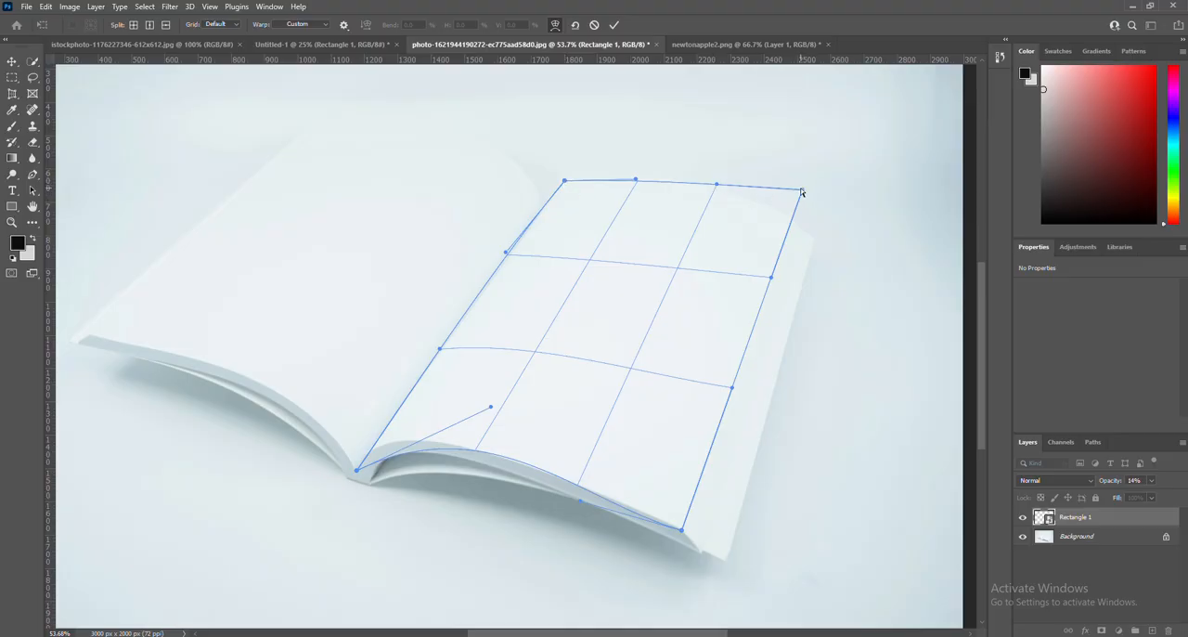
pyautogui.moveTo(802, 191); pyautogui.dragTo(778, 214)
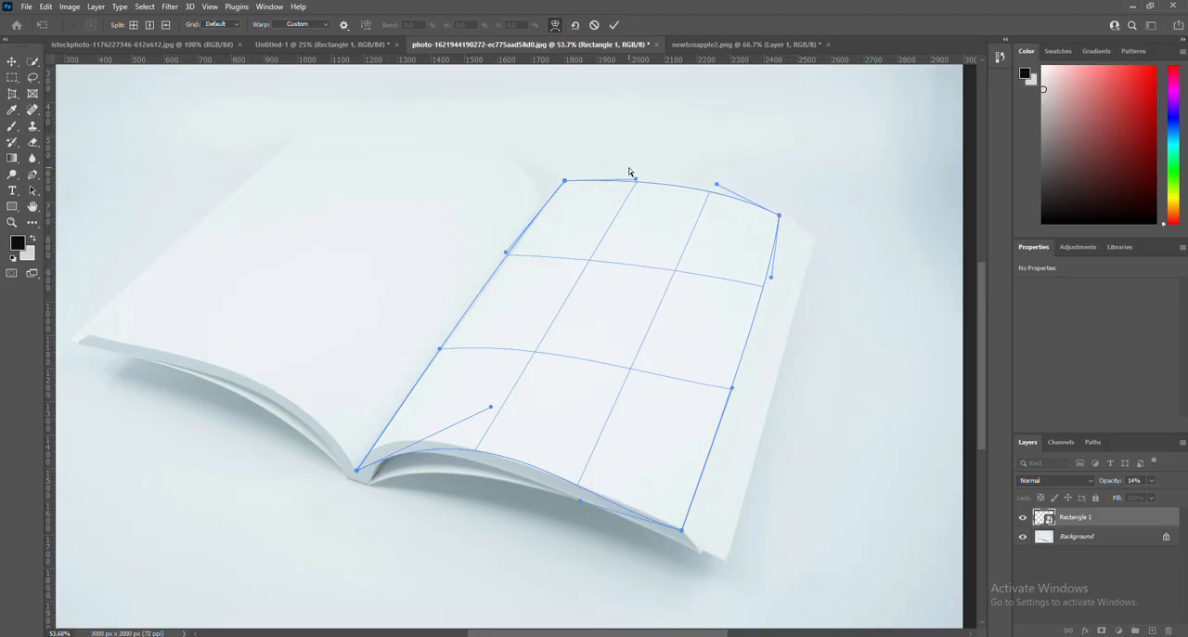
pyautogui.moveTo(635, 179); pyautogui.dragTo(674, 179)
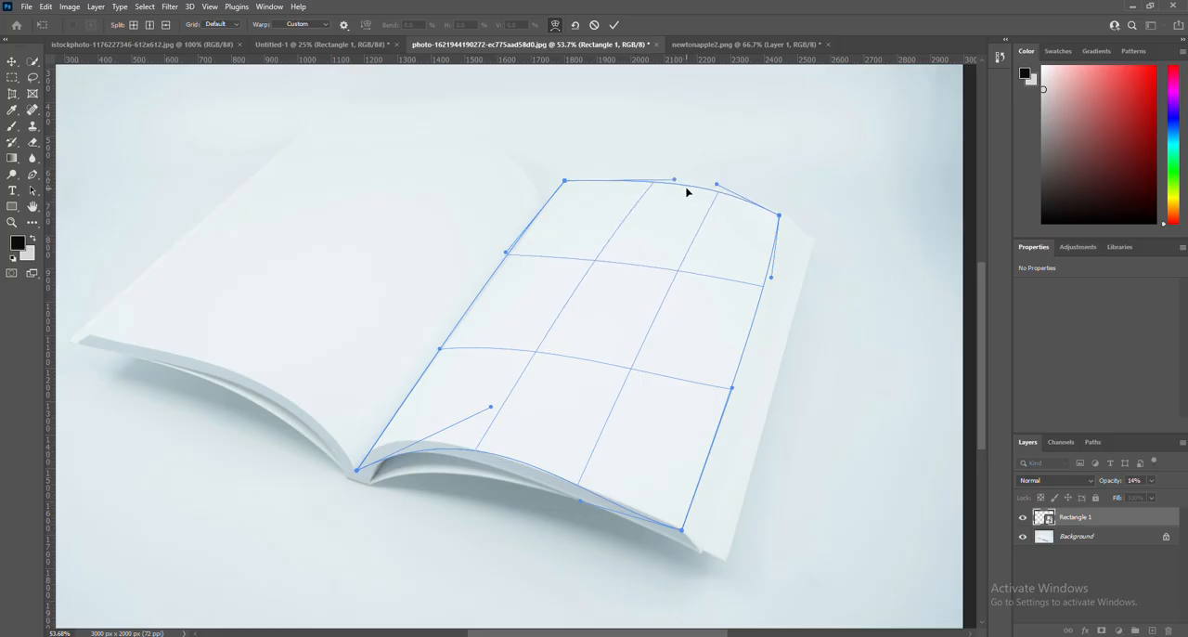
pyautogui.hotkey('ctrl', 'z')
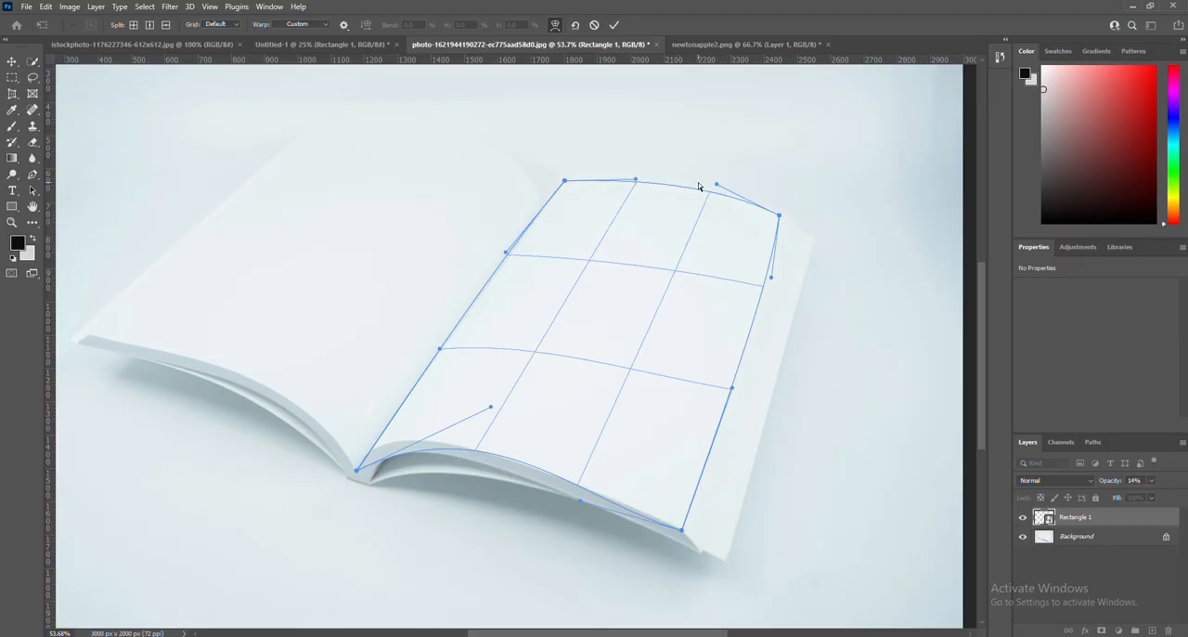
pyautogui.moveTo(717, 183); pyautogui.dragTo(715, 184)
# Move the rectangle's lower spine corner up to the page edge and refine the bottom curve beside it.
pyautogui.moveTo(491, 407); pyautogui.dragTo(489, 409)
pyautogui.moveTo(490, 409)
pyautogui.mouseDown()
pyautogui.moveTo(488, 428)
pyautogui.moveTo(479, 412)
pyautogui.mouseUp()
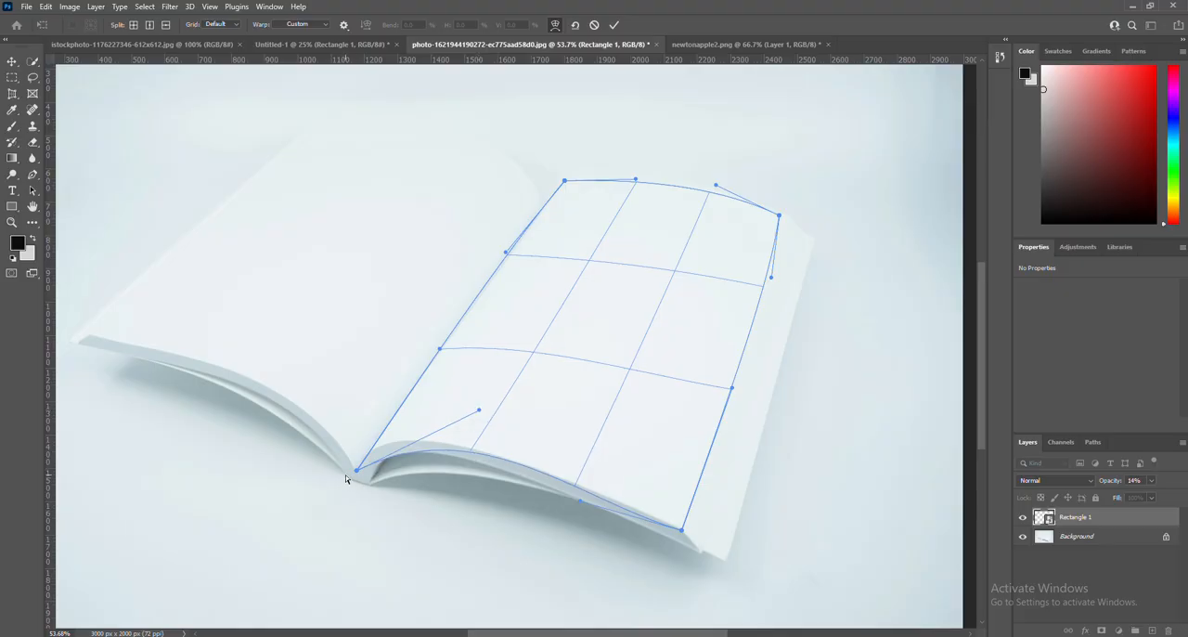
pyautogui.moveTo(355, 474); pyautogui.dragTo(362, 457)
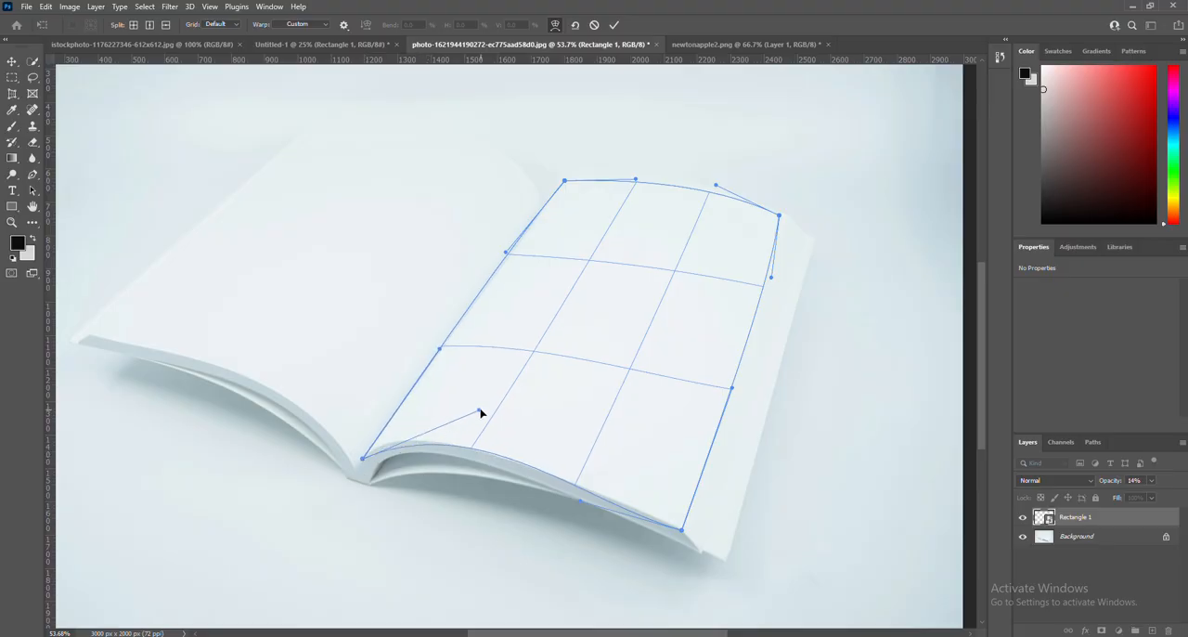
pyautogui.moveTo(480, 412); pyautogui.dragTo(456, 410)
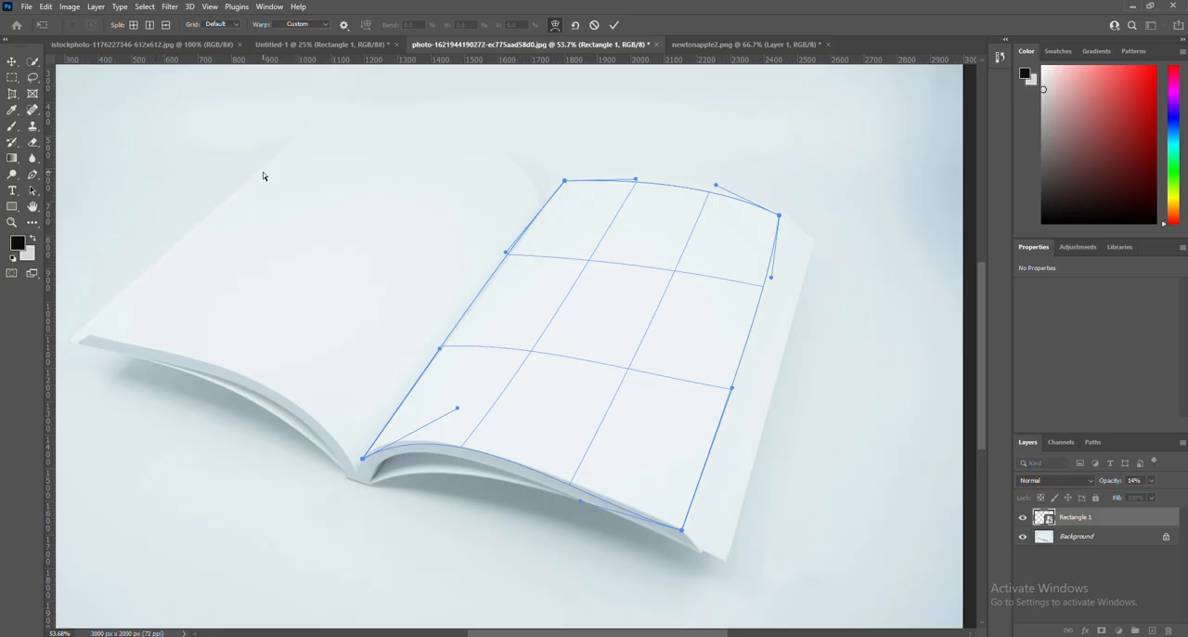
# Split the warp crosswise near the lower spine corner, undoing the trial move of the new anchor point.
pyautogui.click(133, 26)
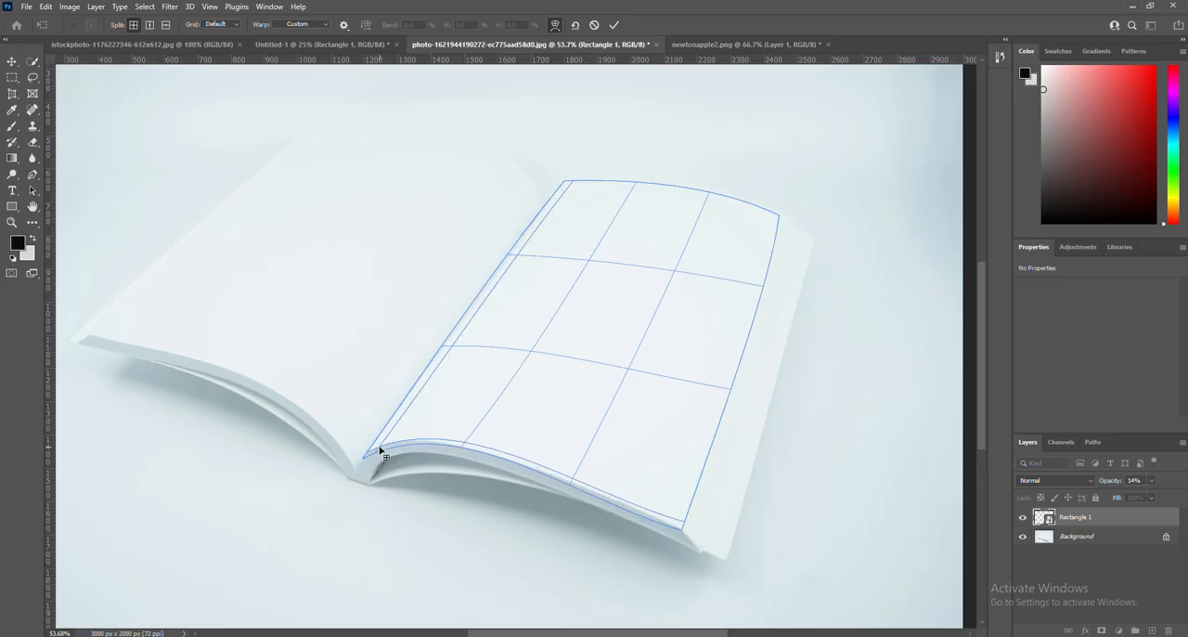
pyautogui.click(379, 451)
pyautogui.moveTo(379, 451); pyautogui.dragTo(382, 433)
pyautogui.hotkey('ctrl', 'z')
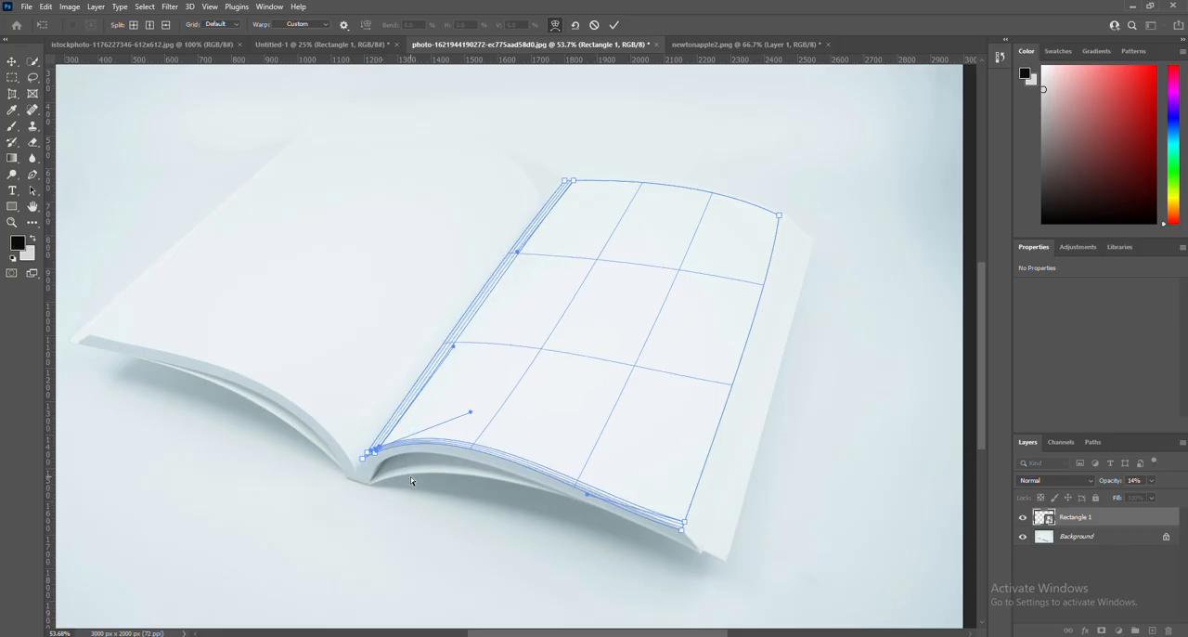
pyautogui.hotkey('ctrl', 'z')
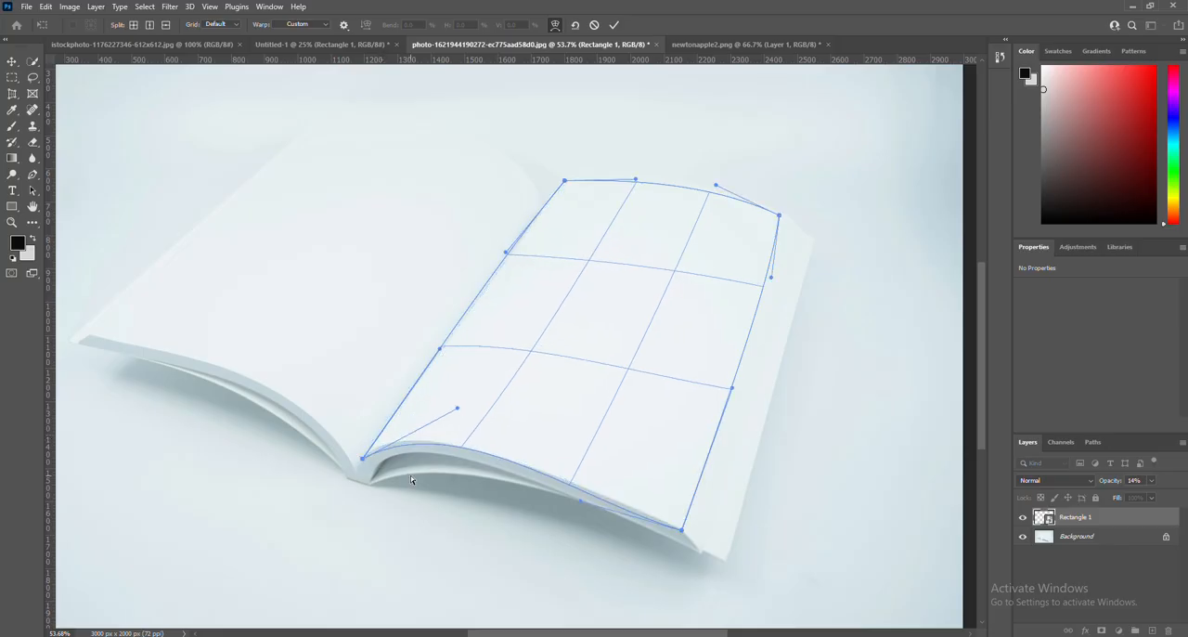
pyautogui.click(134, 25)
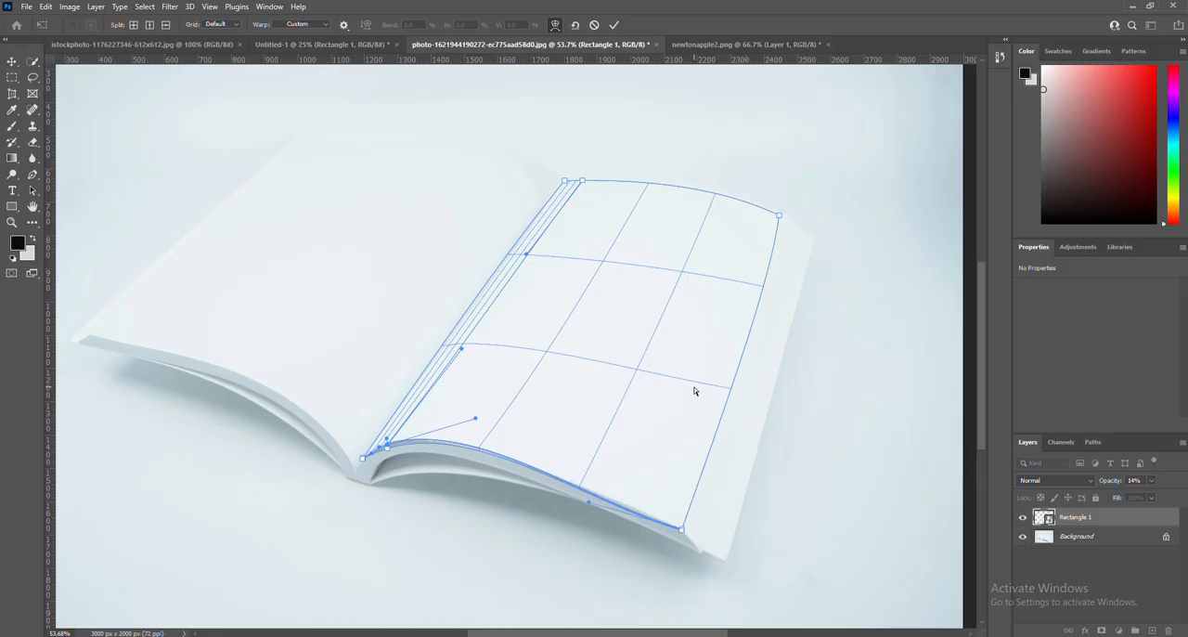
pyautogui.moveTo(388, 447); pyautogui.dragTo(389, 451)
pyautogui.hotkey('ctrl', 'z')
pyautogui.hotkey('ctrl', 'z')
pyautogui.hotkey('ctrl', 'z')
pyautogui.hotkey('ctrl', 'z')
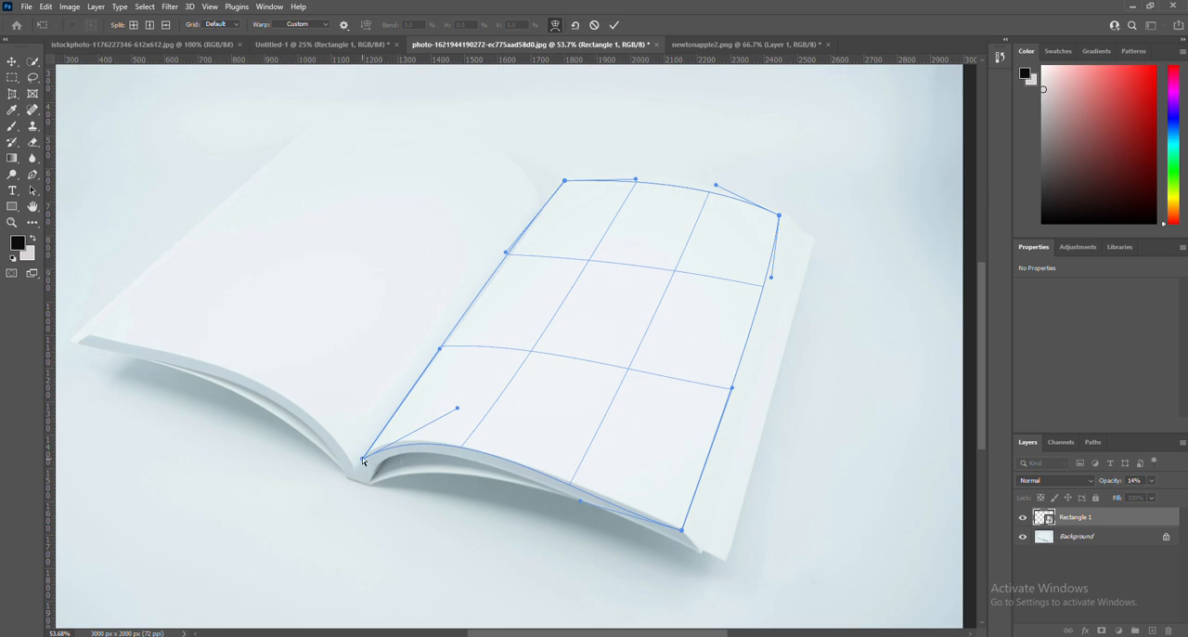
# Refine the warp at the rectangle's lower and upper spine corners, adjusting their handles to follow the page's bottom curve and spine.
pyautogui.moveTo(362, 459); pyautogui.dragTo(365, 457)
pyautogui.moveTo(456, 409); pyautogui.dragTo(422, 406)
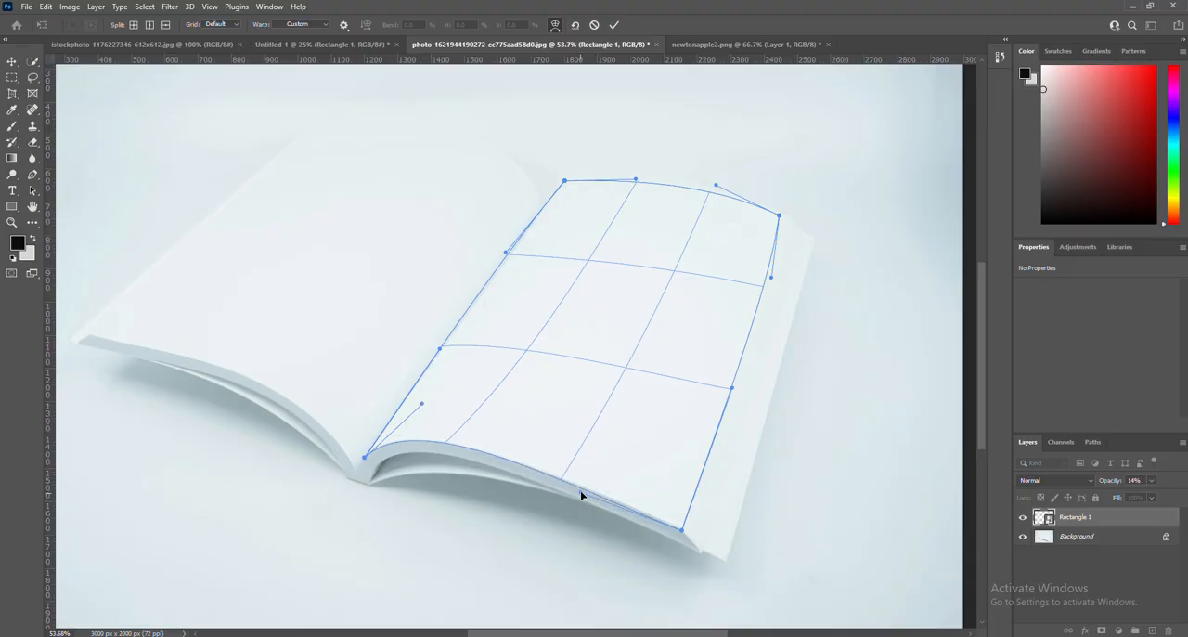
pyautogui.moveTo(424, 406)
pyautogui.mouseDown()
pyautogui.moveTo(433, 421)
pyautogui.moveTo(418, 406)
pyautogui.mouseUp()
pyautogui.moveTo(564, 185); pyautogui.dragTo(559, 190)
pyautogui.moveTo(507, 256); pyautogui.dragTo(510, 256)
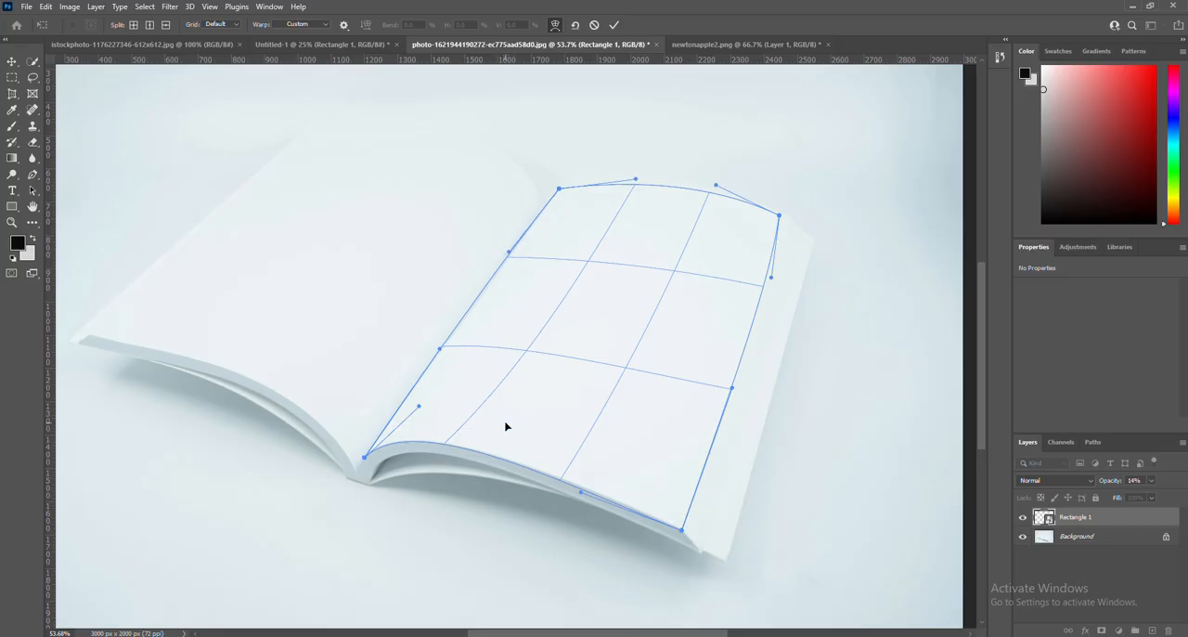
pyautogui.rightClick(549, 382)
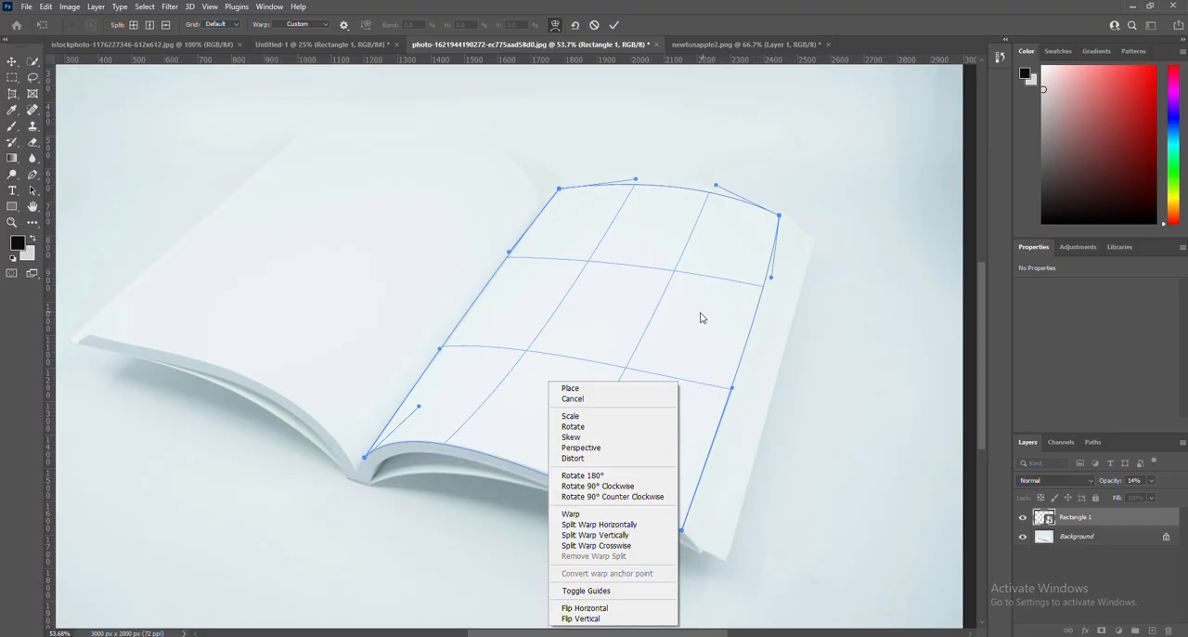
pyautogui.click(638, 325)
pyautogui.rightClick(637, 325)
pyautogui.click(696, 300)
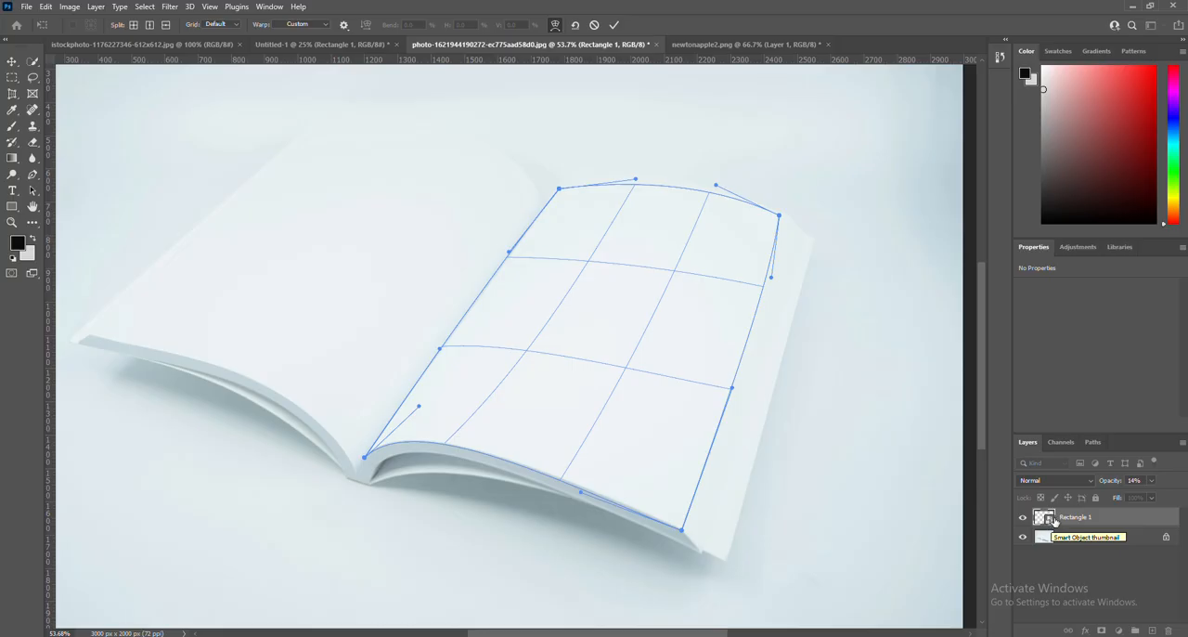
# Open the Rectangle 1 smart object's contents and paste the newtonapple2.png artwork into it.
pyautogui.doubleClick(1047, 520)
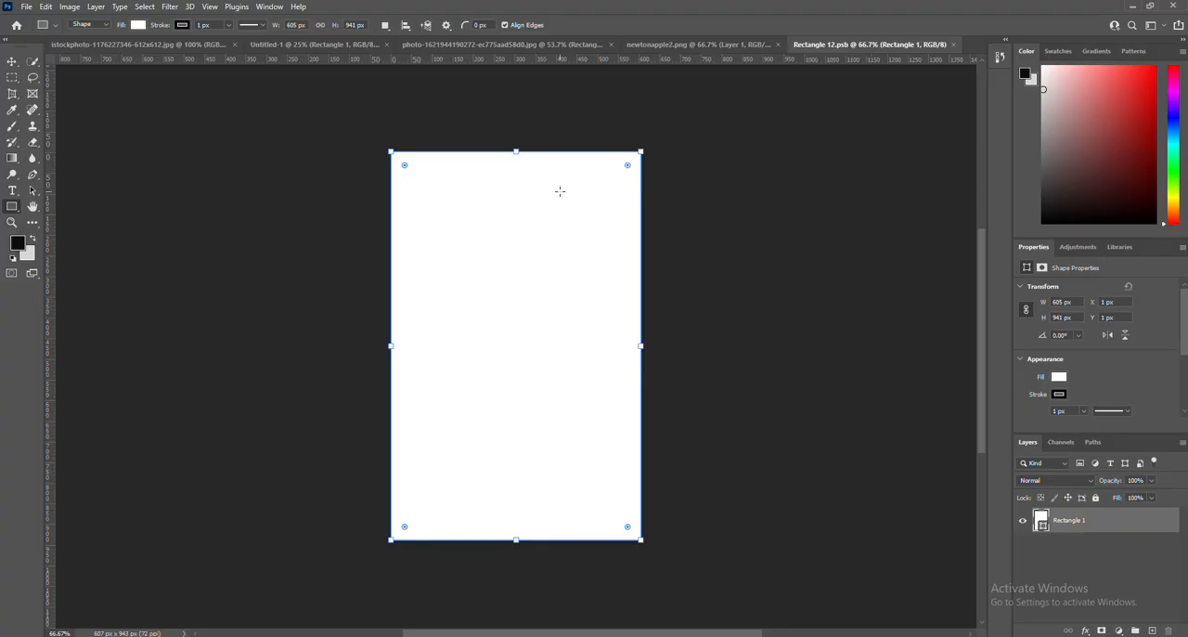
pyautogui.click(706, 45)
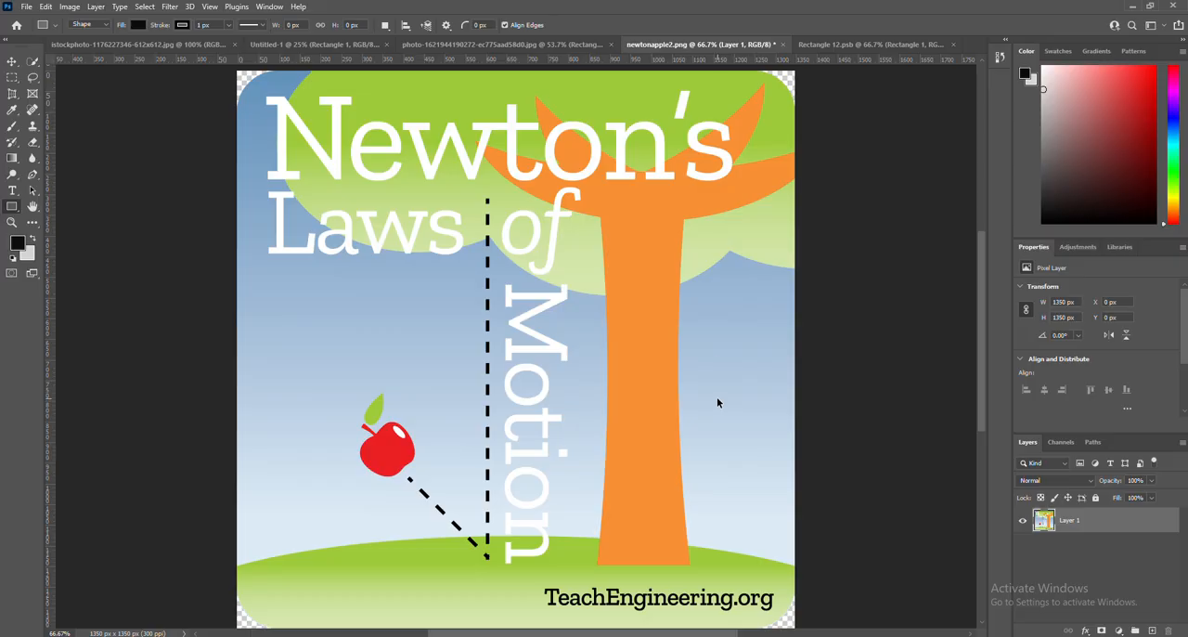
pyautogui.click(863, 44)
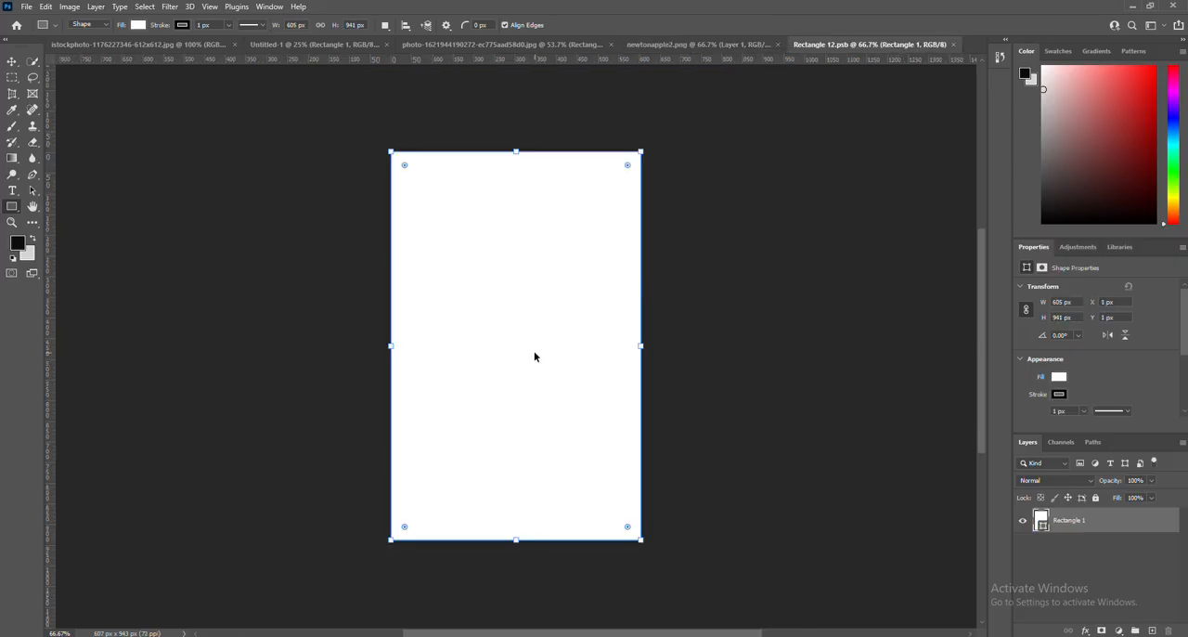
pyautogui.hotkey('ctrl', 'v')
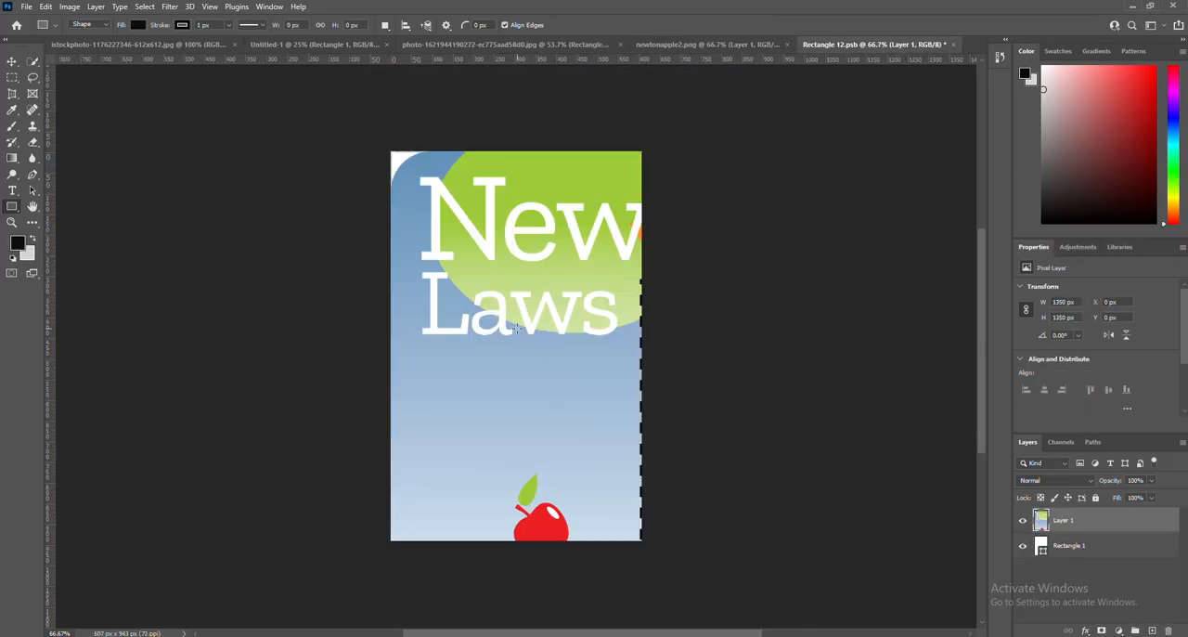
# Scale the pasted artwork proportionally to about 36% and centre it horizontally against the canvas's upper edge.
pyautogui.hotkey('ctrl', 't')
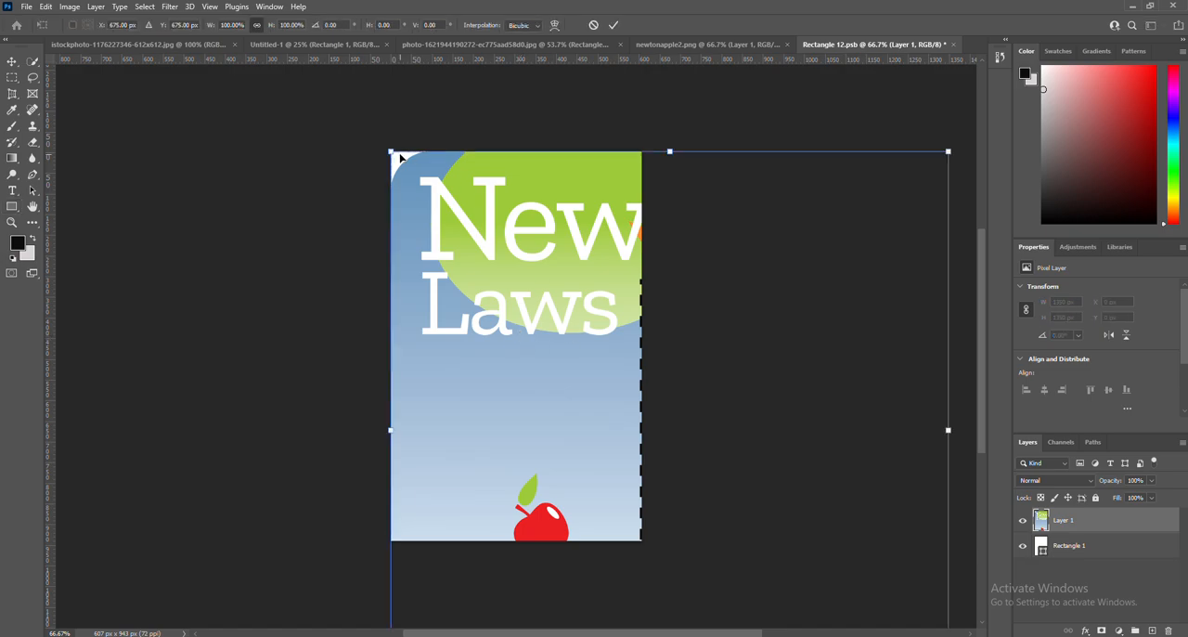
pyautogui.moveTo(392, 153); pyautogui.dragTo(453, 197)
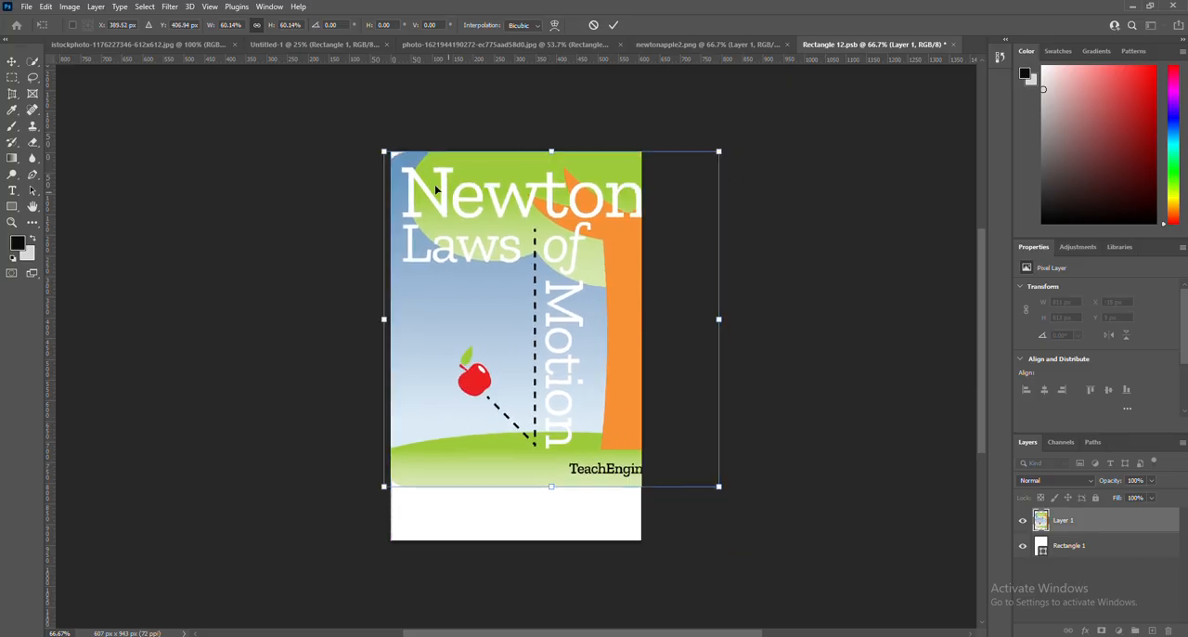
pyautogui.moveTo(384, 151); pyautogui.dragTo(445, 188)
pyautogui.moveTo(541, 258); pyautogui.dragTo(480, 213)
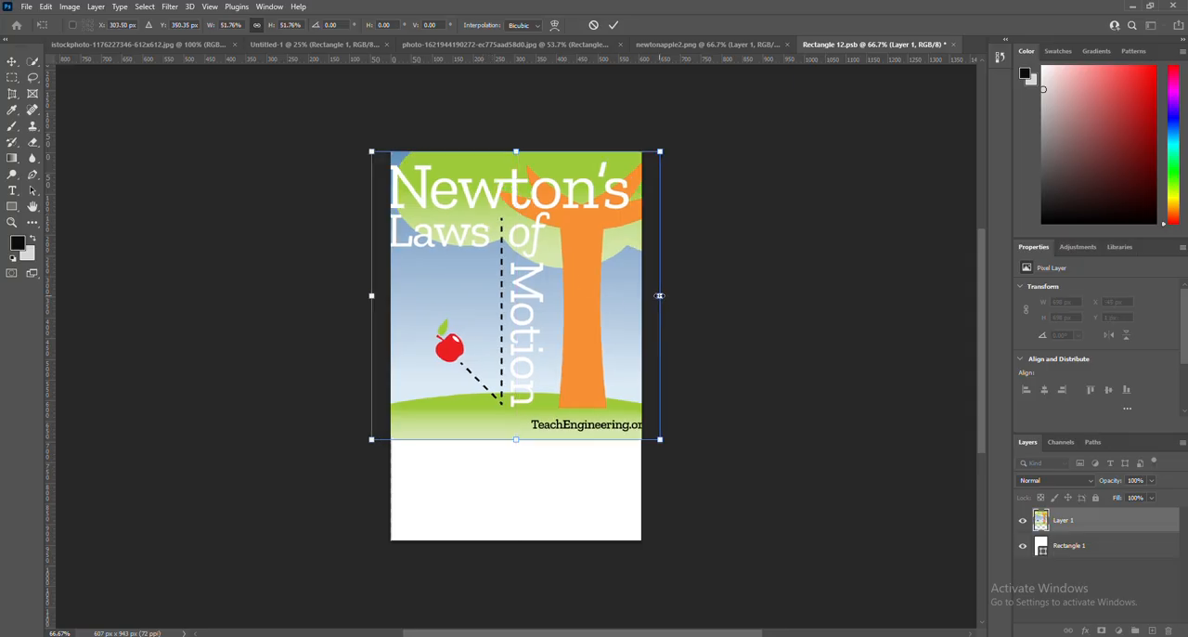
pyautogui.moveTo(660, 293); pyautogui.dragTo(581, 241)
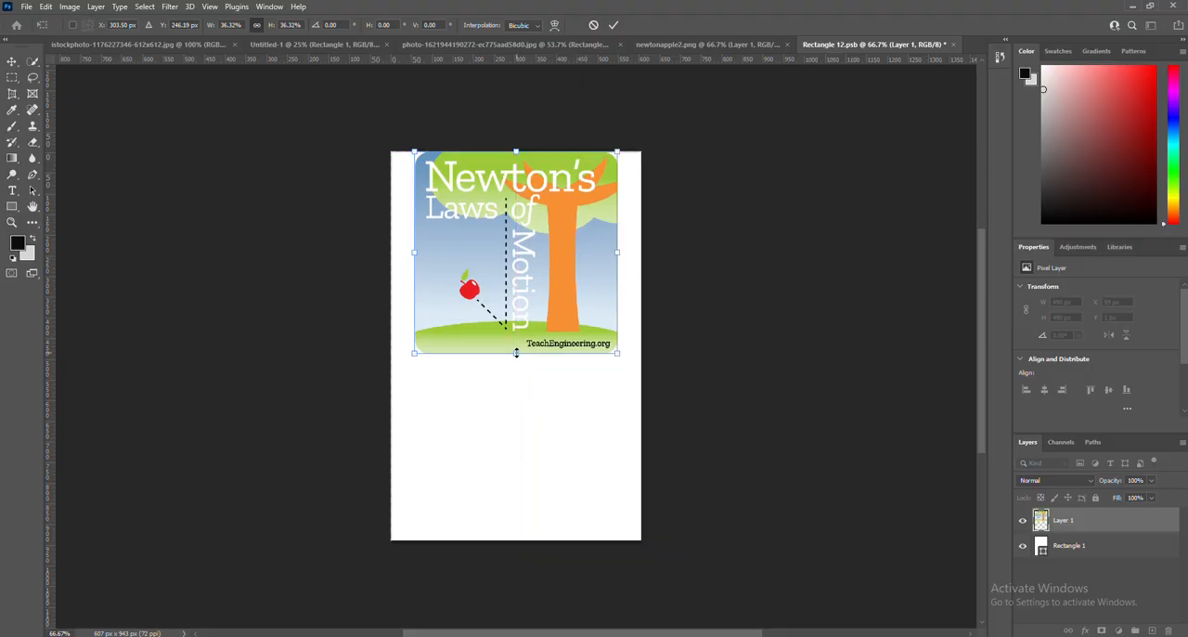
# Stretch the artwork to the canvas's height and width, and pull its corners outward past the canvas edges to cover the white background.
pyautogui.moveTo(516, 352); pyautogui.dragTo(517, 539)
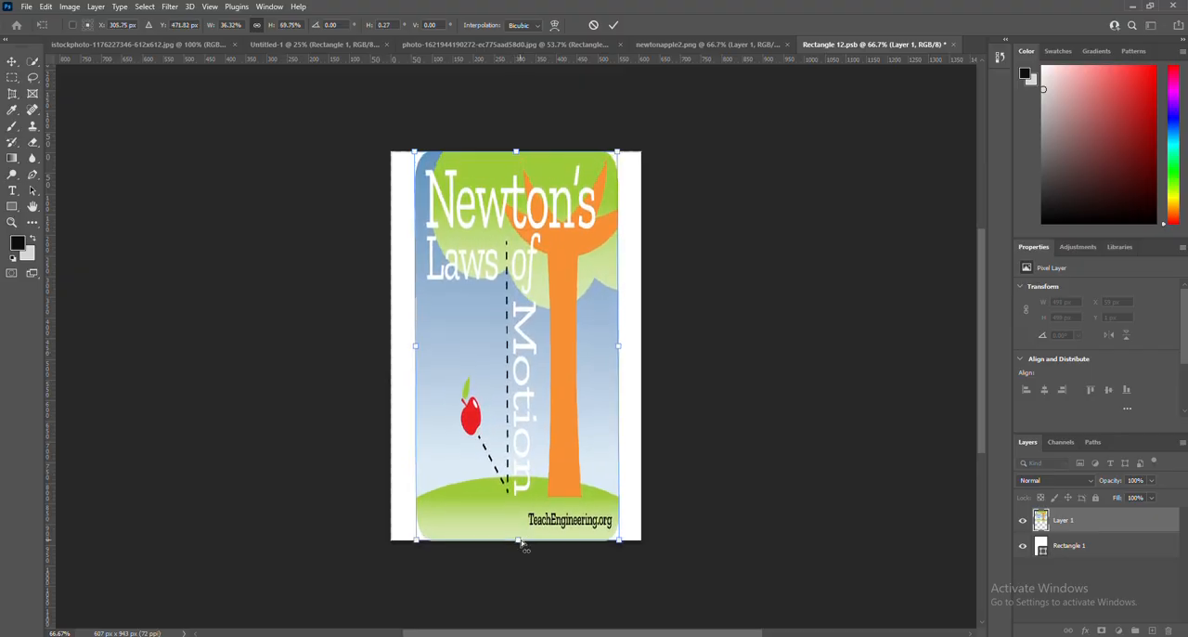
pyautogui.moveTo(415, 345); pyautogui.dragTo(389, 347)
pyautogui.moveTo(618, 345); pyautogui.dragTo(645, 354)
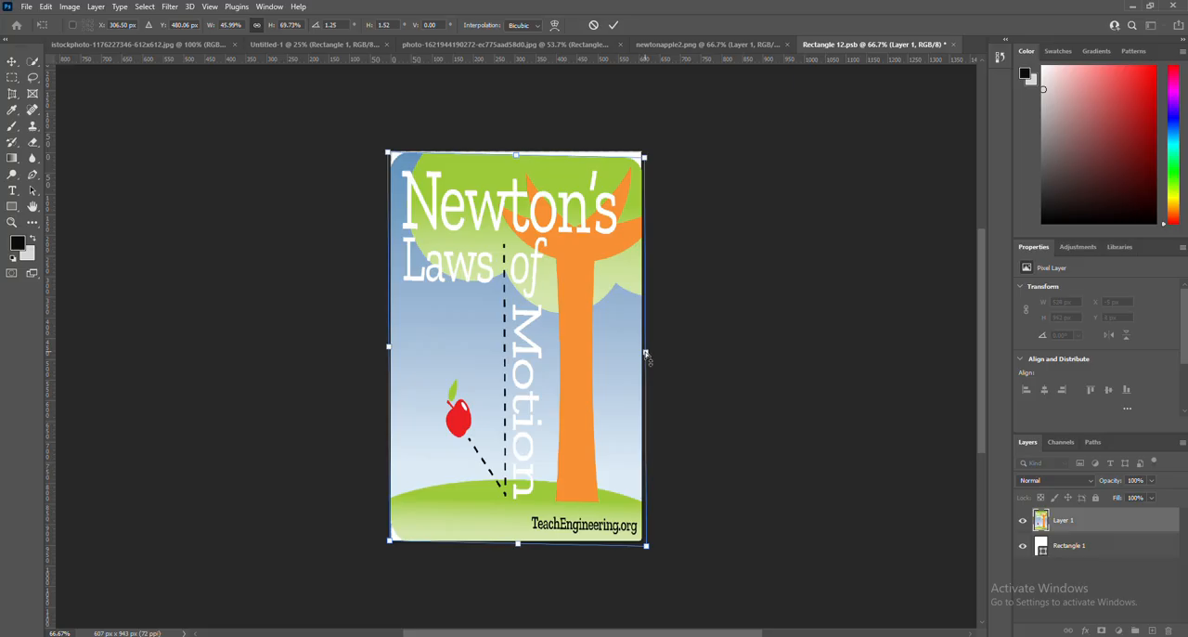
pyautogui.moveTo(645, 158); pyautogui.dragTo(652, 147)
pyautogui.moveTo(388, 153); pyautogui.dragTo(385, 149)
pyautogui.moveTo(389, 540); pyautogui.dragTo(384, 545)
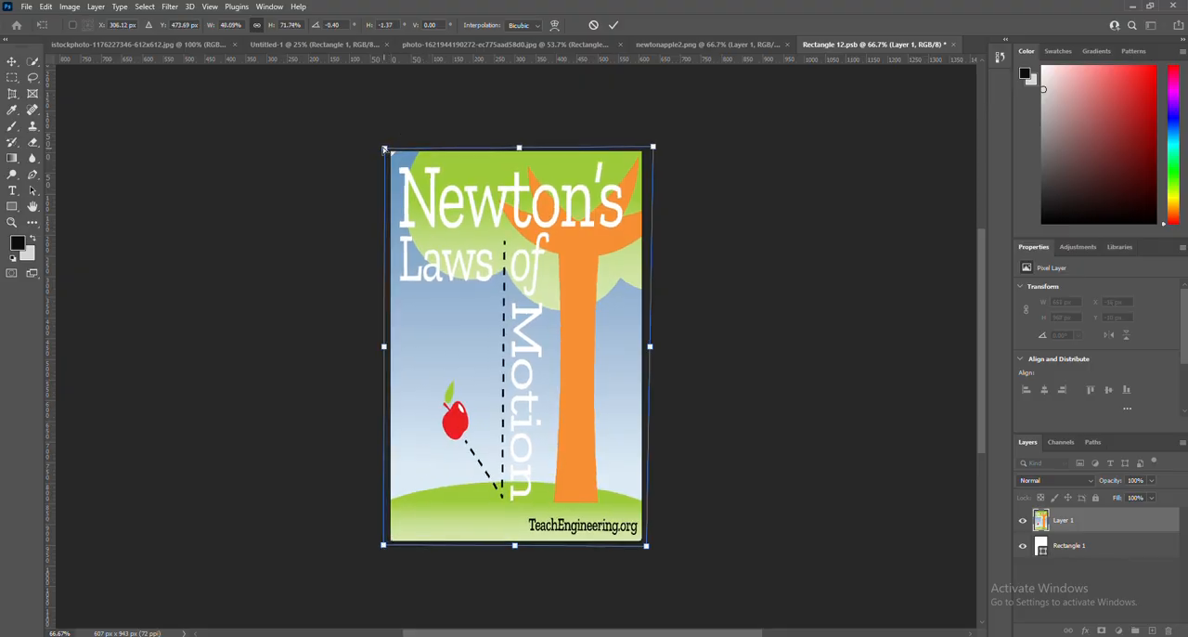
pyautogui.moveTo(383, 148); pyautogui.dragTo(381, 143)
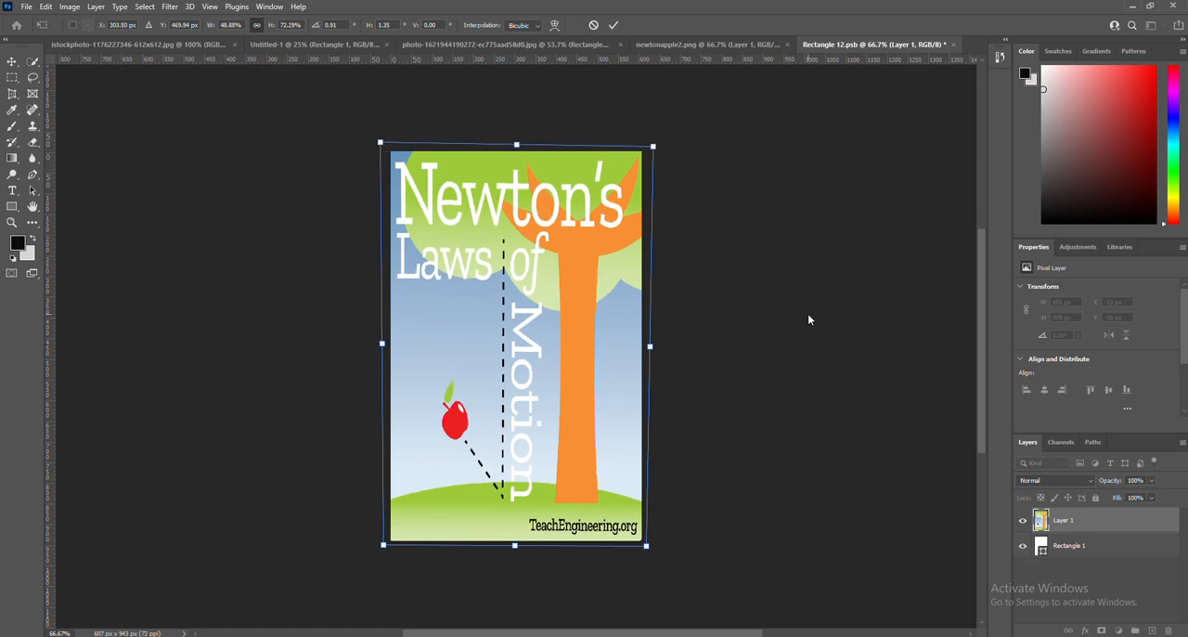
# Save the smart object contents with the transformation applied and return to the open-book photo document.
pyautogui.hotkey('ctrl', 's')
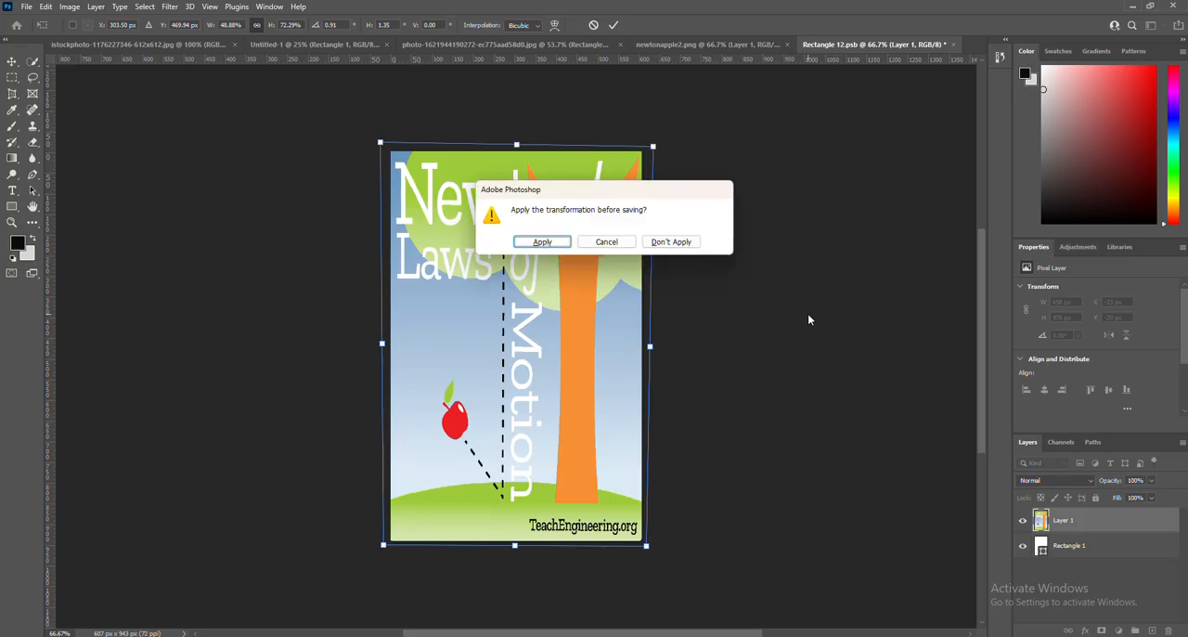
pyautogui.click(542, 241)
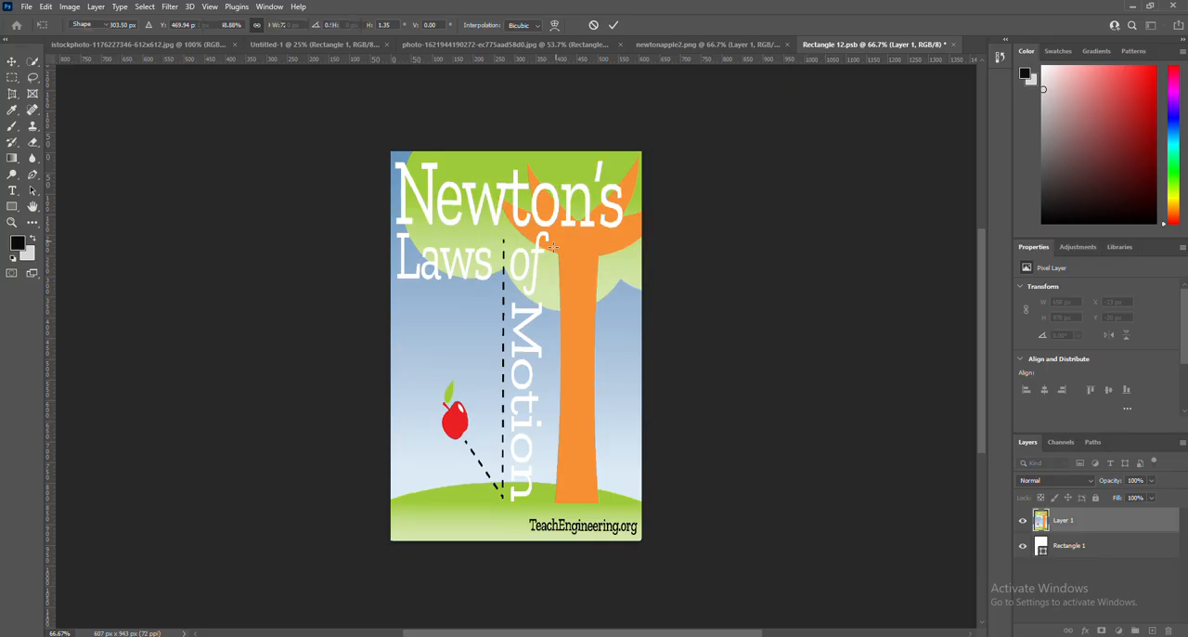
pyautogui.click(718, 43)
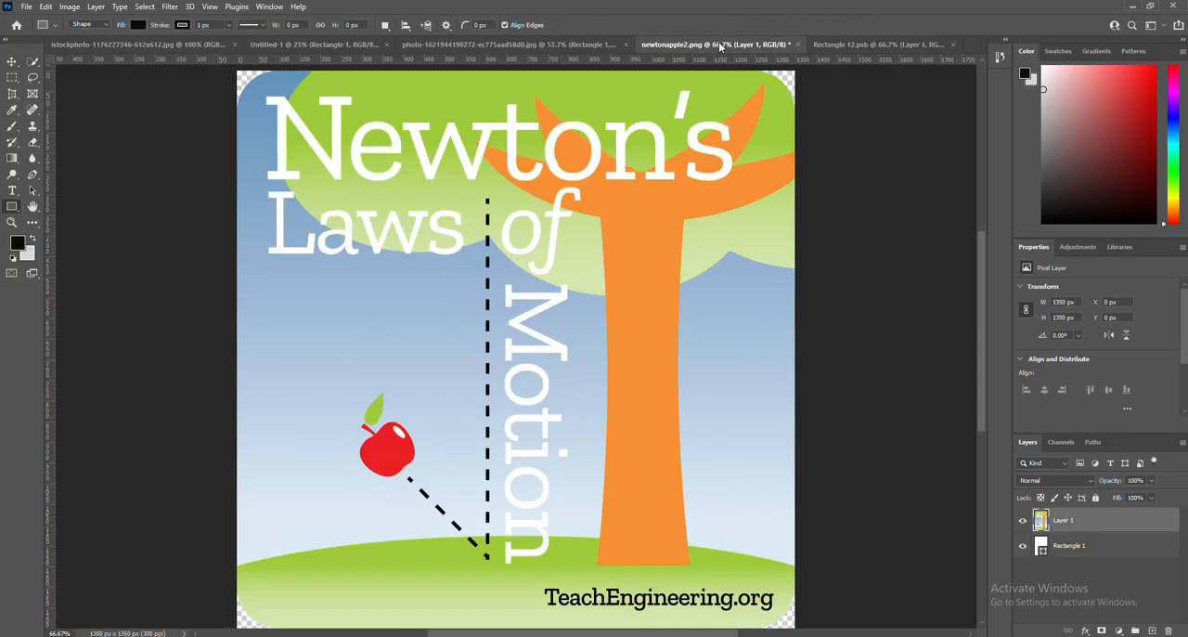
pyautogui.click(815, 43)
pyautogui.click(587, 45)
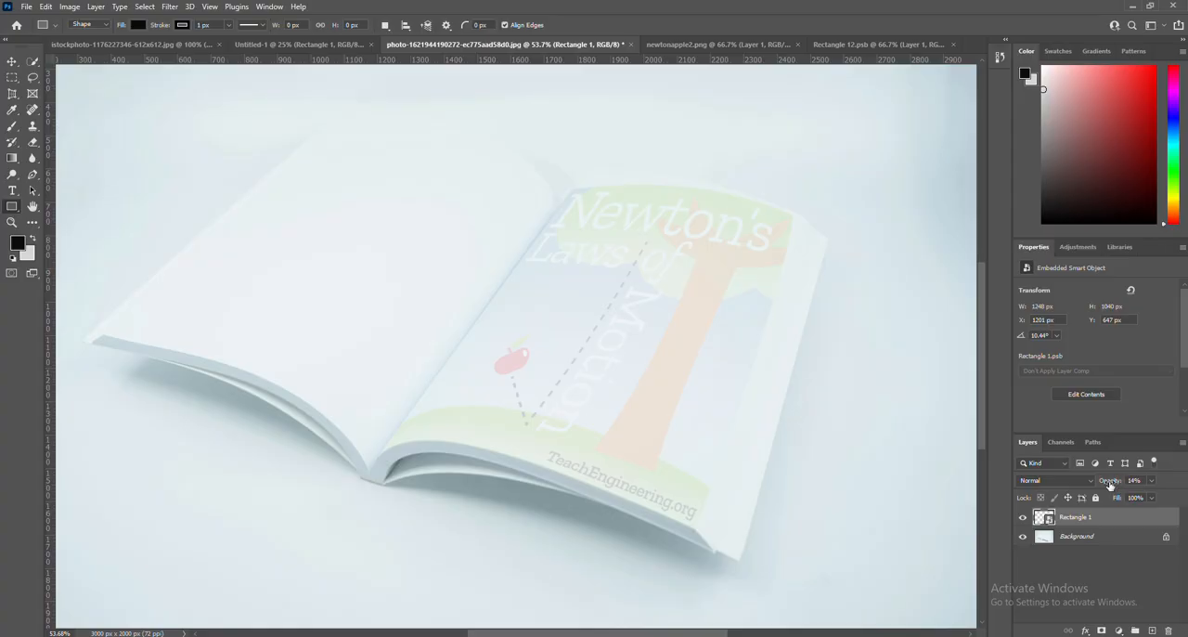
# Set the Rectangle 1 layer's blend mode to Multiply and its opacity to 79%.
pyautogui.moveTo(1110, 485); pyautogui.dragTo(1121, 483)
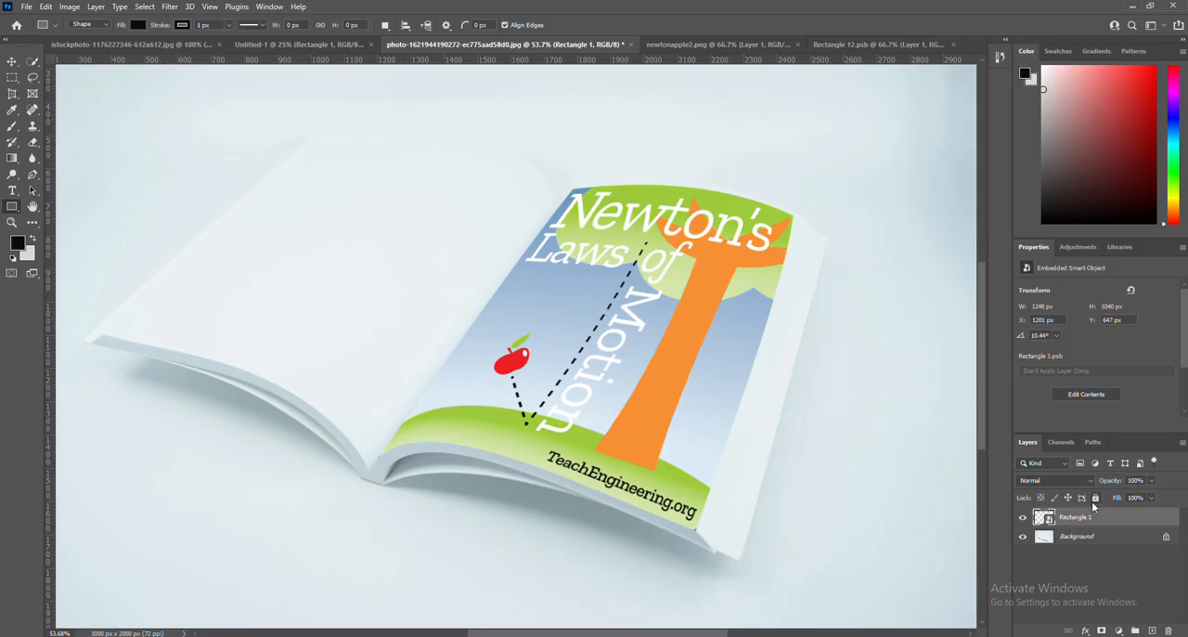
pyautogui.click(1068, 483)
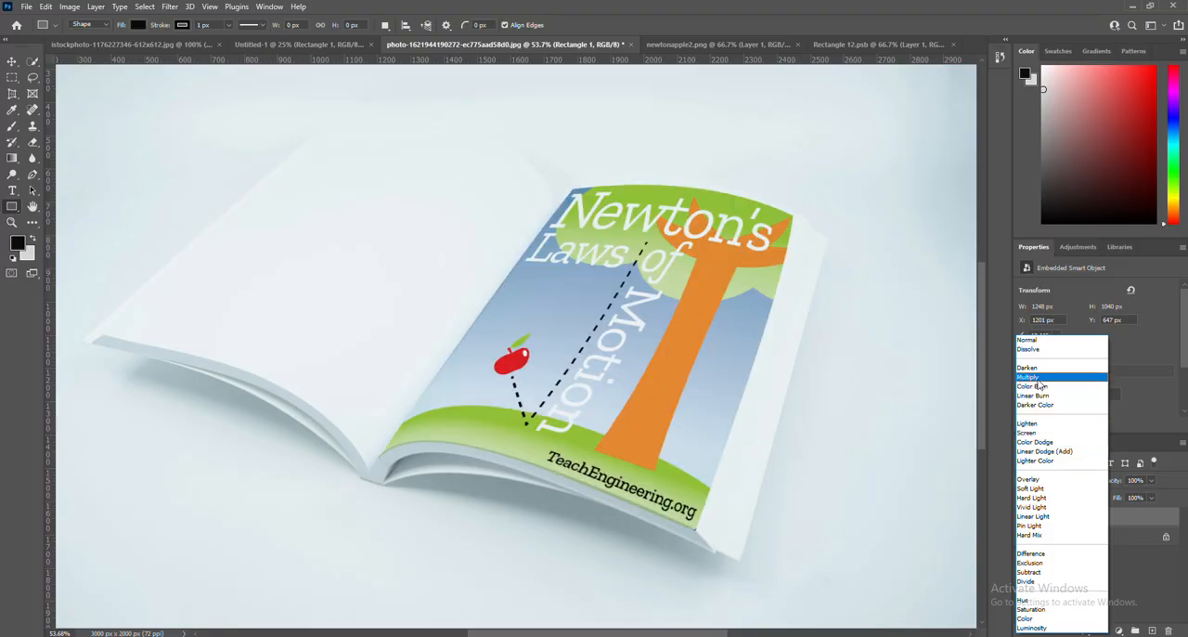
pyautogui.click(1028, 377)
pyautogui.moveTo(1113, 484)
pyautogui.mouseDown()
pyautogui.moveTo(1100, 486)
pyautogui.moveTo(1113, 486)
pyautogui.mouseUp()
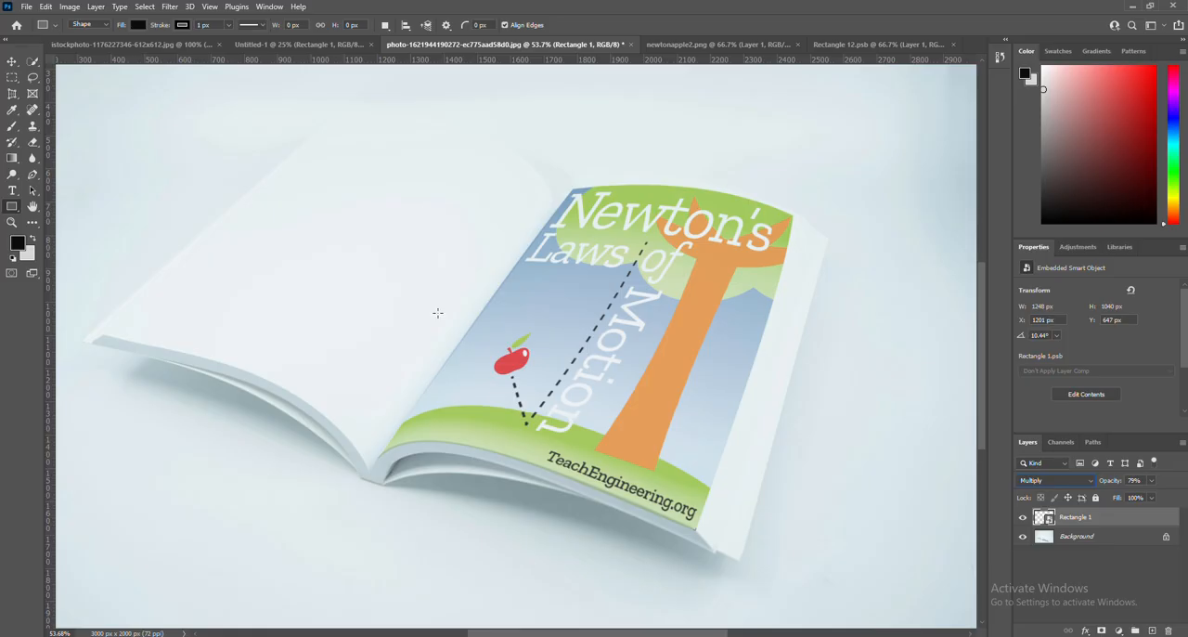
pyautogui.click(630, 44)
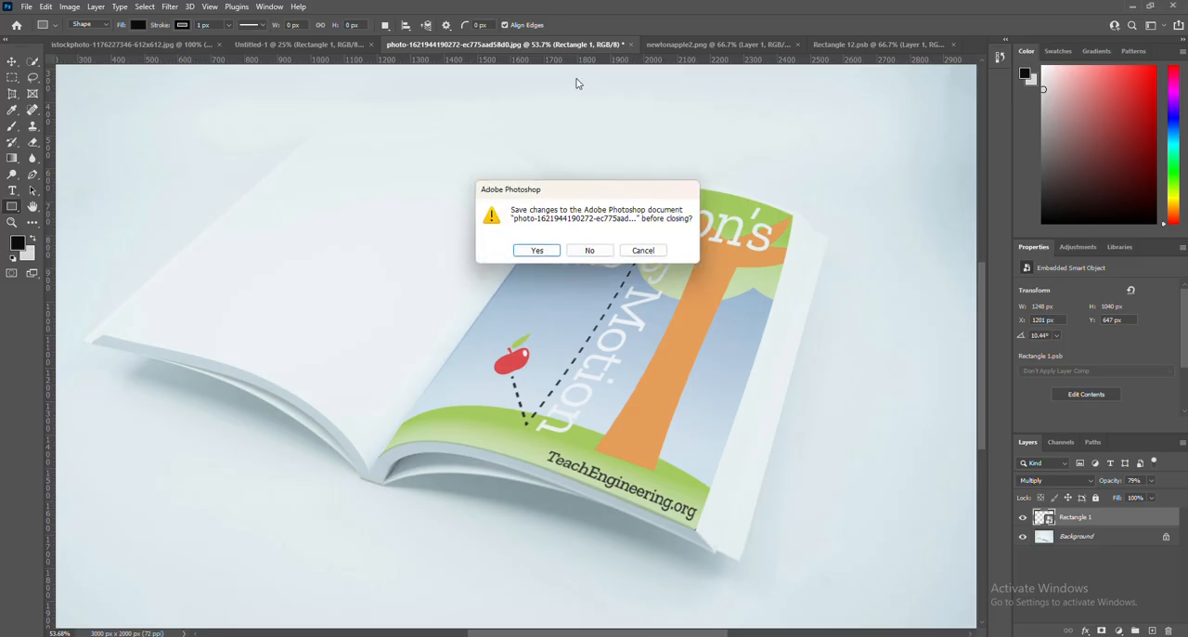
pyautogui.click(586, 250)
pyautogui.click(364, 44)
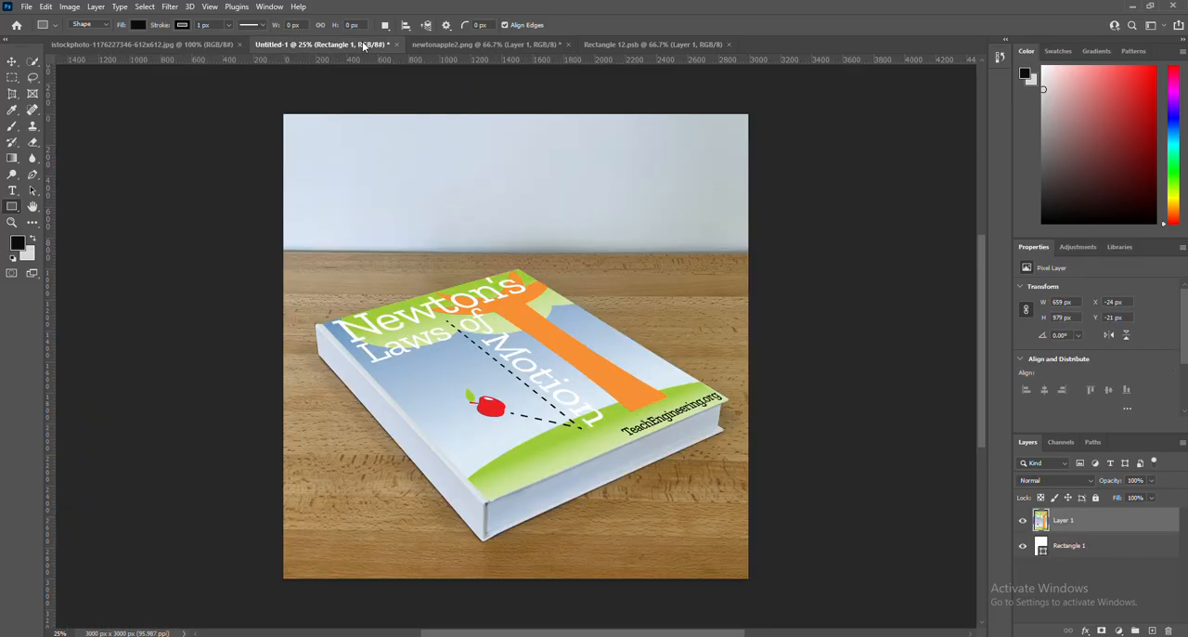
pyautogui.click(193, 44)
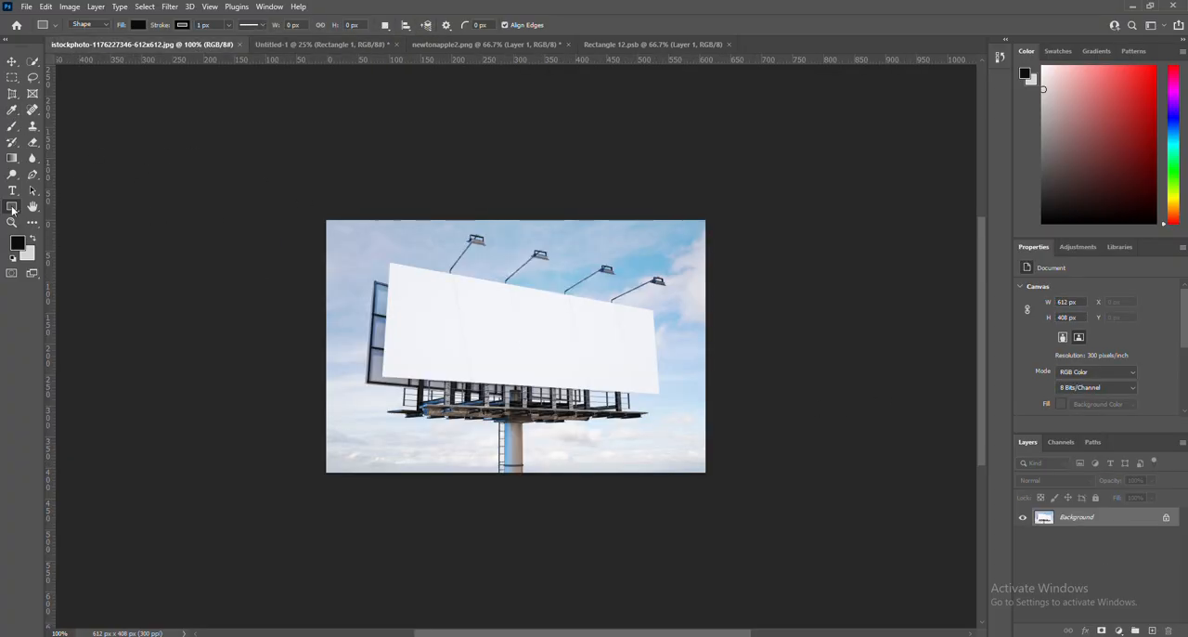
# Draw a black rectangle about 422 by 209 px over the blank billboard and convert its layer to a smart object.
pyautogui.moveTo(390, 264); pyautogui.dragTo(653, 393)
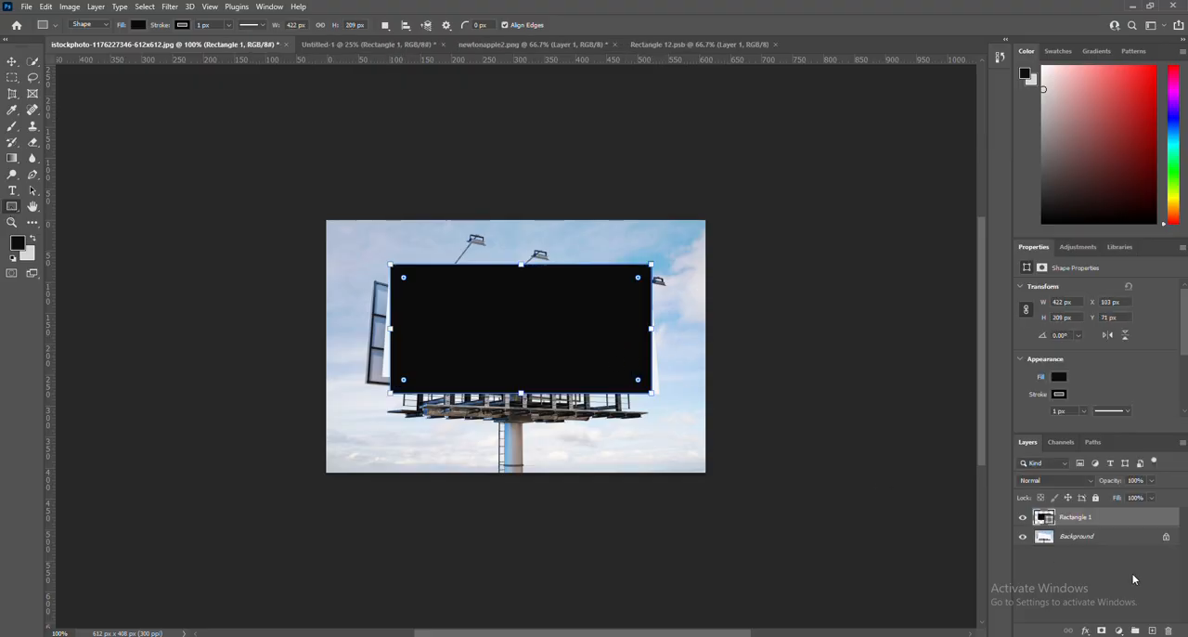
pyautogui.rightClick(1100, 522)
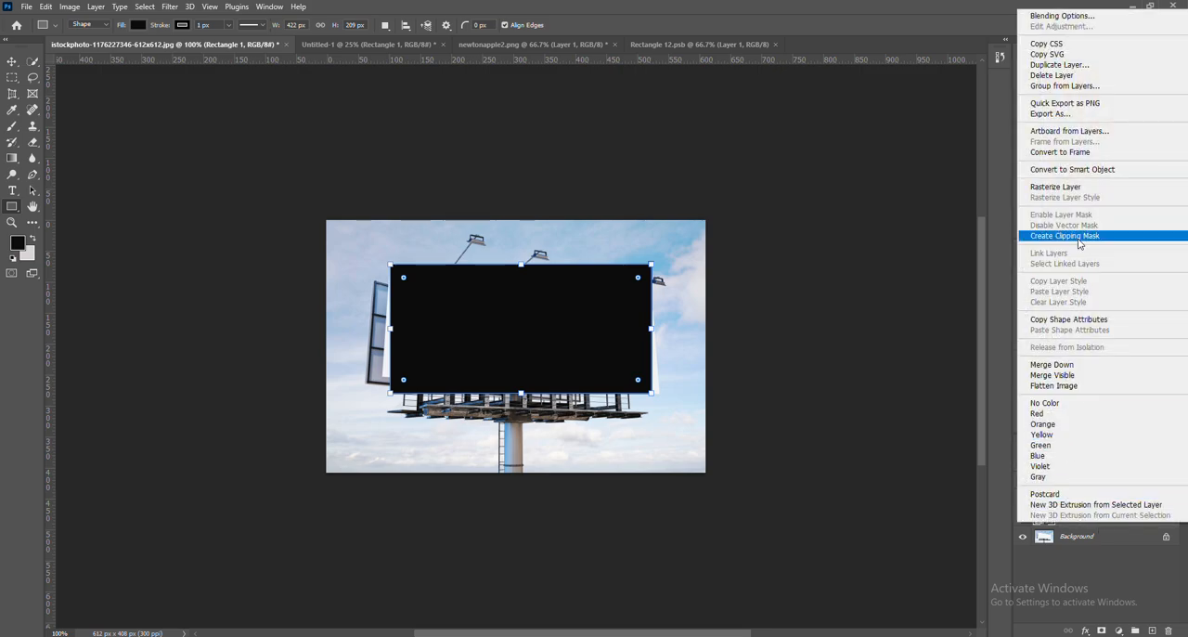
pyautogui.click(1069, 169)
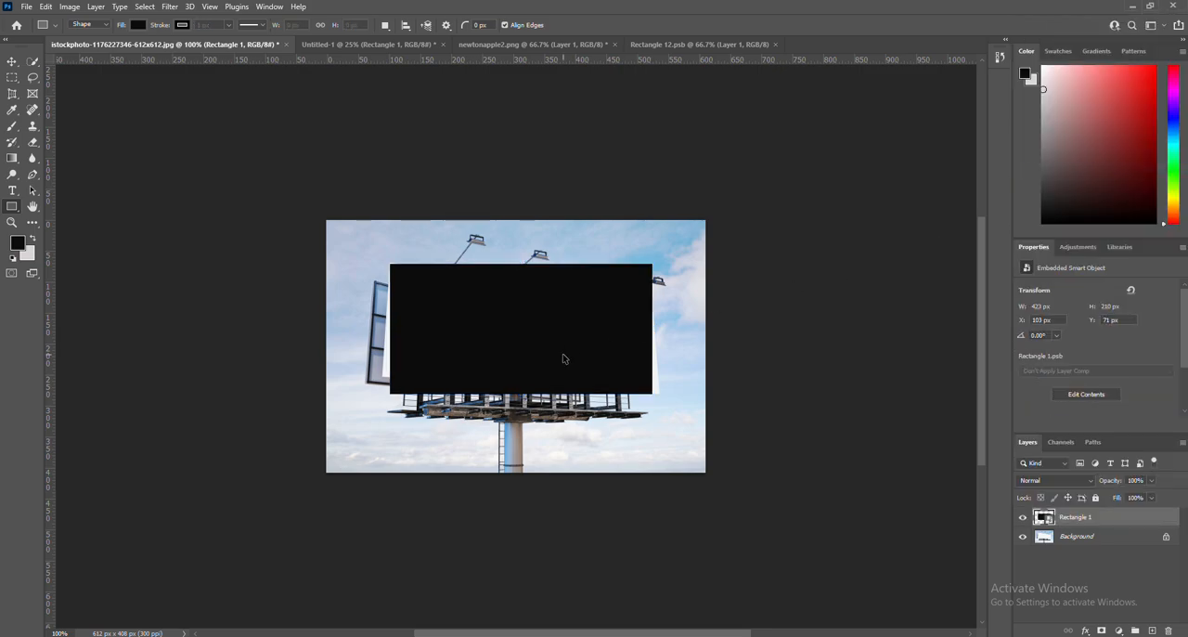
# Distort the black smart object so its four corners match the tilted billboard face, lowering the layer's opacity to 55% for alignment.
pyautogui.hotkey('ctrl', 't')
pyautogui.rightClick(535, 342)
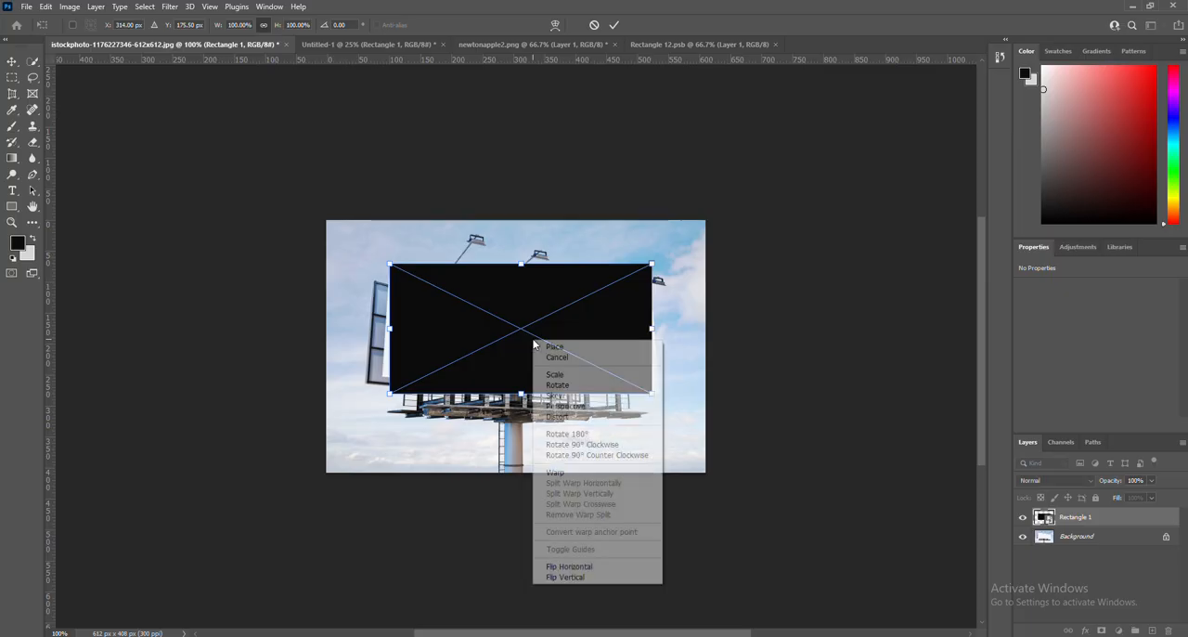
pyautogui.click(576, 416)
pyautogui.moveTo(653, 267); pyautogui.dragTo(647, 310)
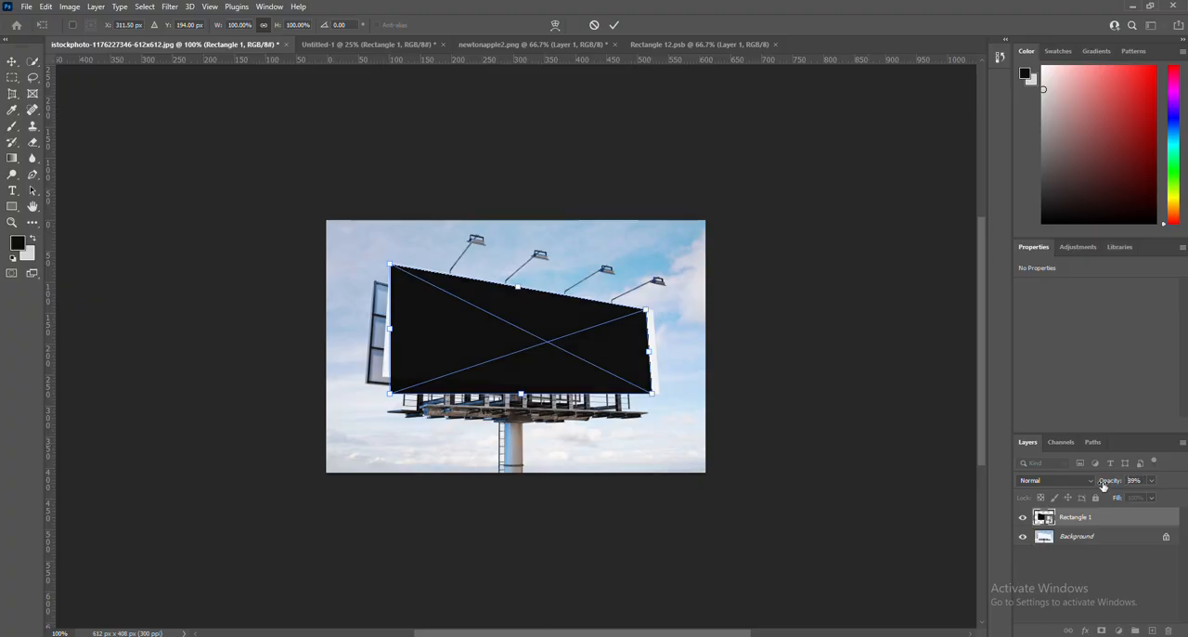
pyautogui.moveTo(1105, 483); pyautogui.dragTo(1106, 486)
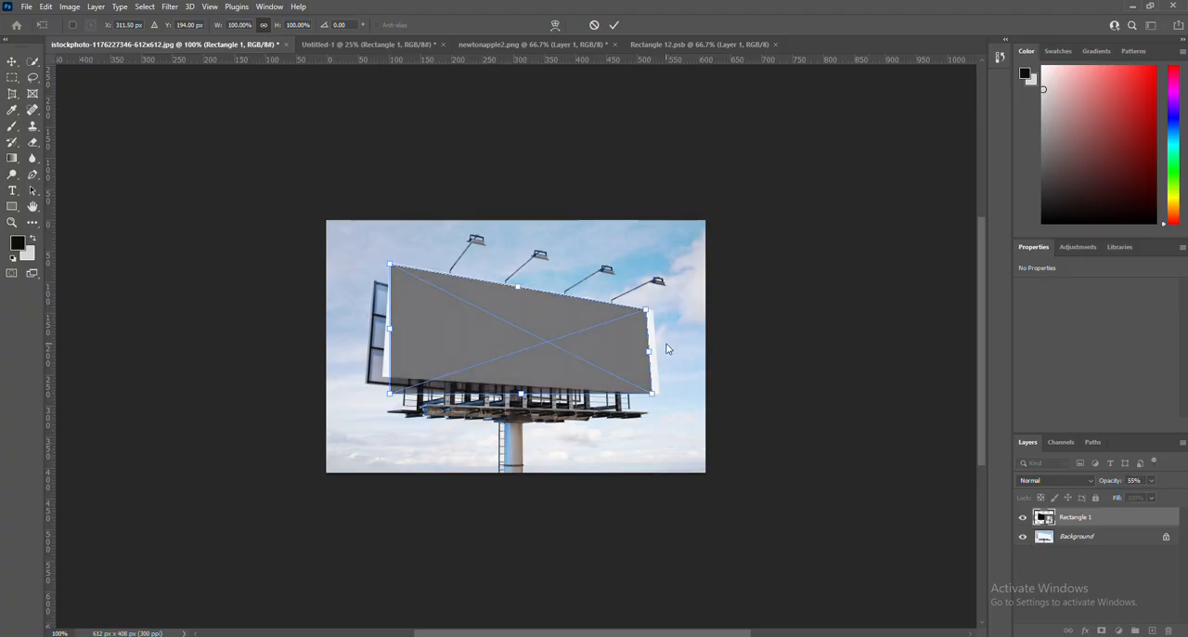
pyautogui.moveTo(647, 313); pyautogui.dragTo(654, 314)
pyautogui.moveTo(654, 395); pyautogui.dragTo(660, 391)
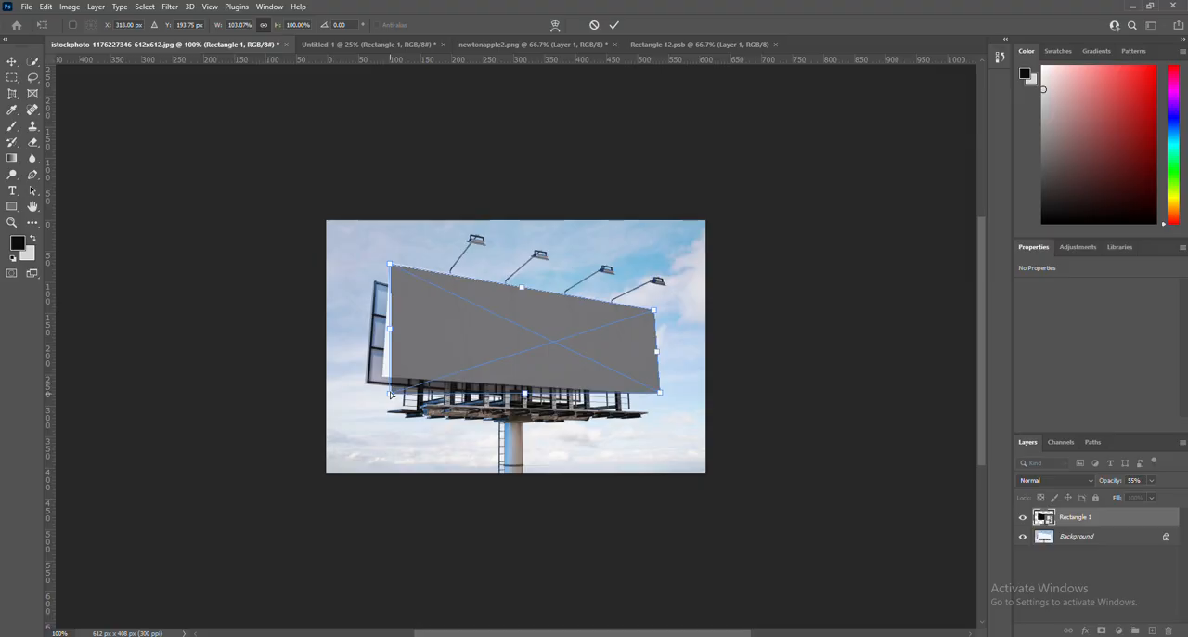
pyautogui.moveTo(391, 386); pyautogui.dragTo(381, 380)
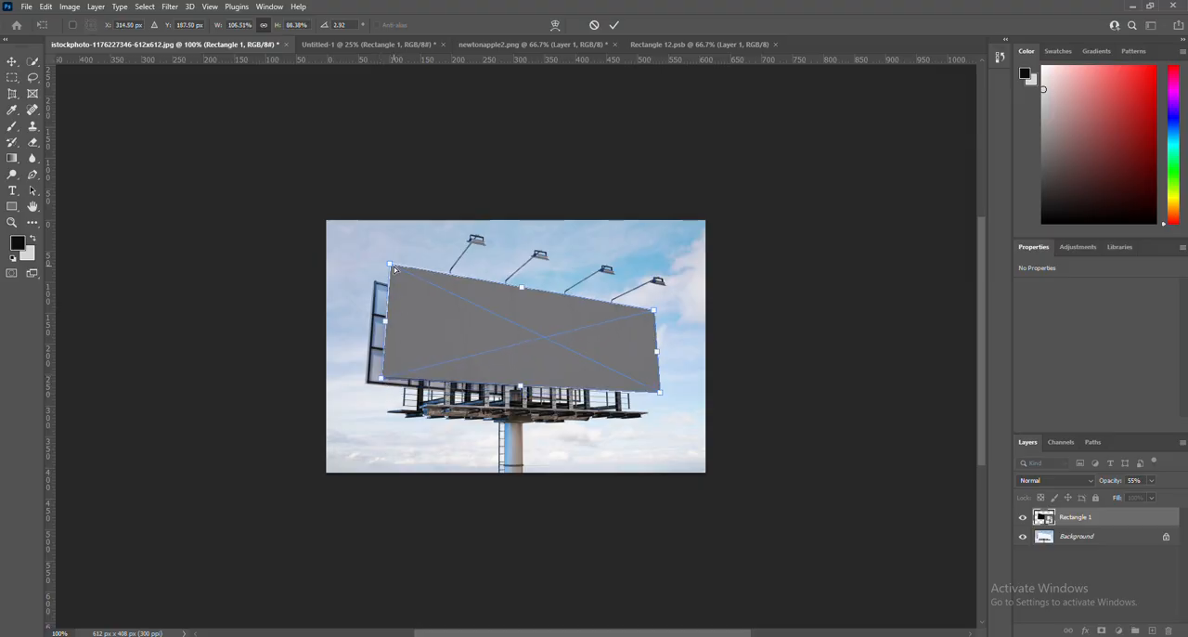
pyautogui.moveTo(390, 264); pyautogui.dragTo(387, 260)
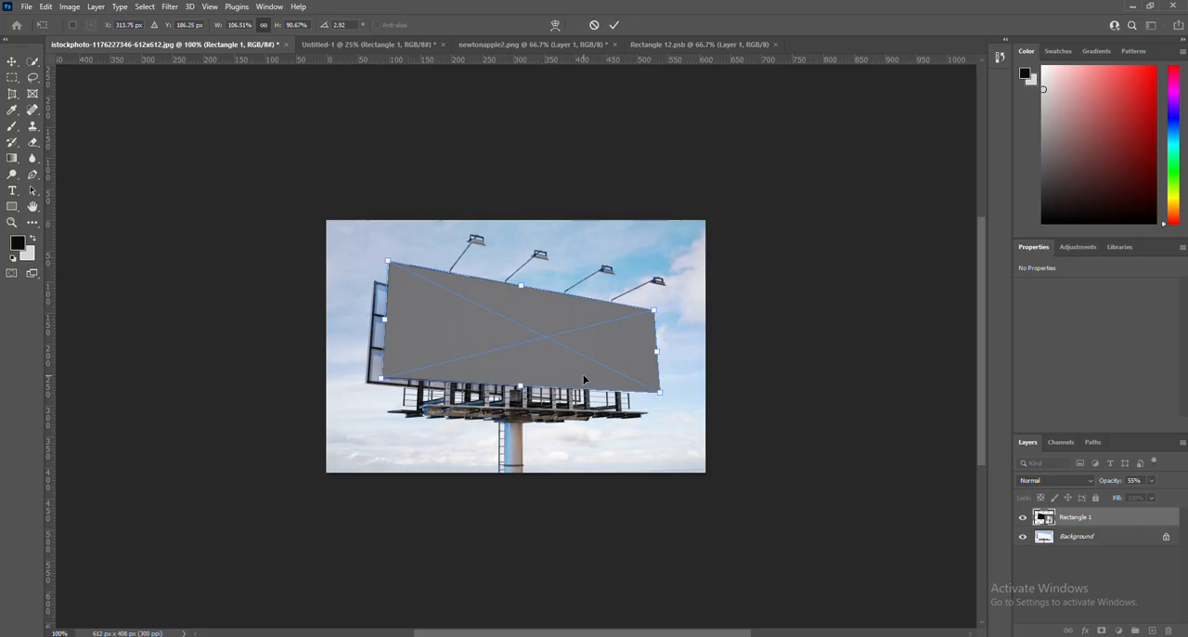
# Close the outdated Rectangle 12.psb document and open the contents of the billboard's Rectangle 1 smart object.
pyautogui.doubleClick(1048, 522)
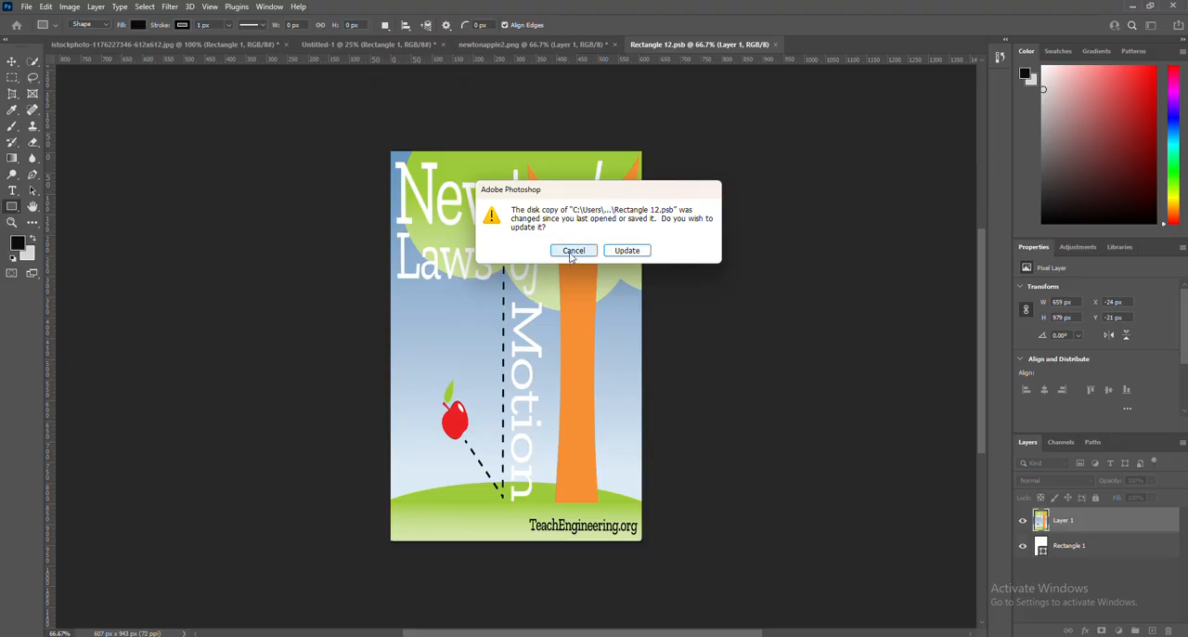
pyautogui.click(524, 28)
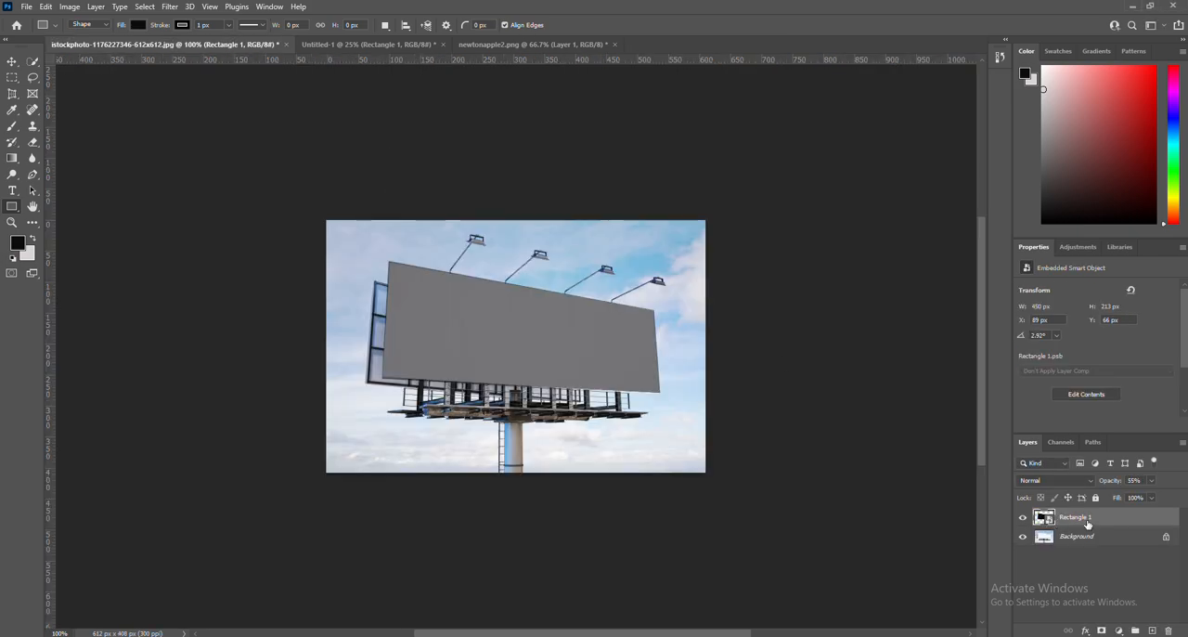
pyautogui.doubleClick(1046, 522)
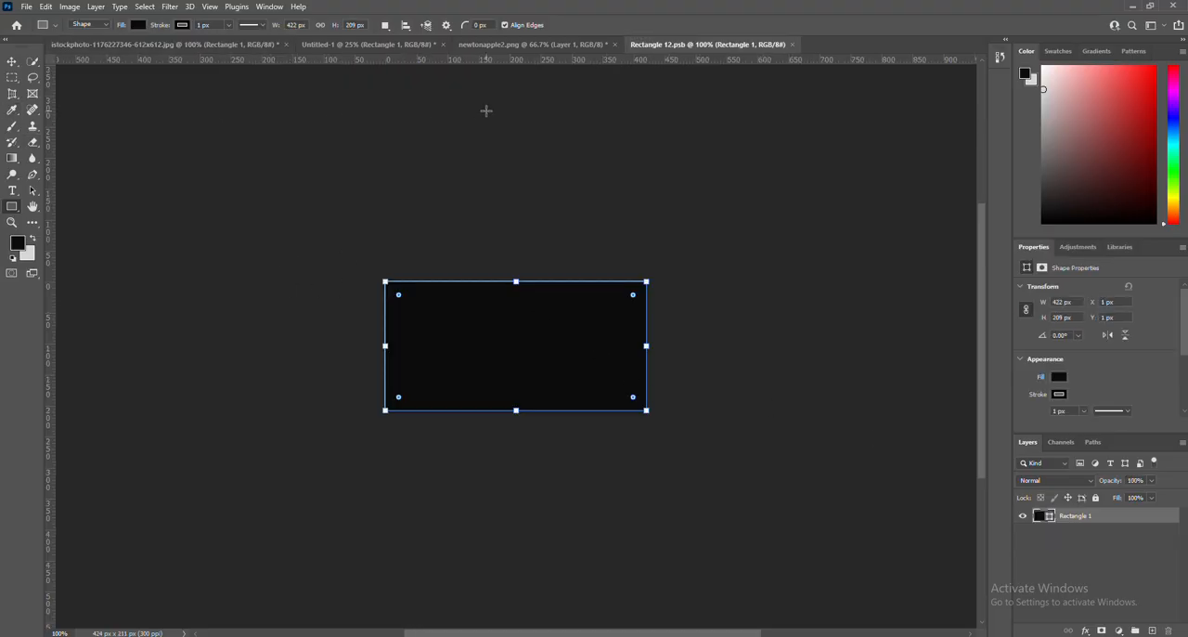
# Copy the artwork from newtonapple2.png and paste it into the smart object contents in Rectangle 12.psb.
pyautogui.click(536, 44)
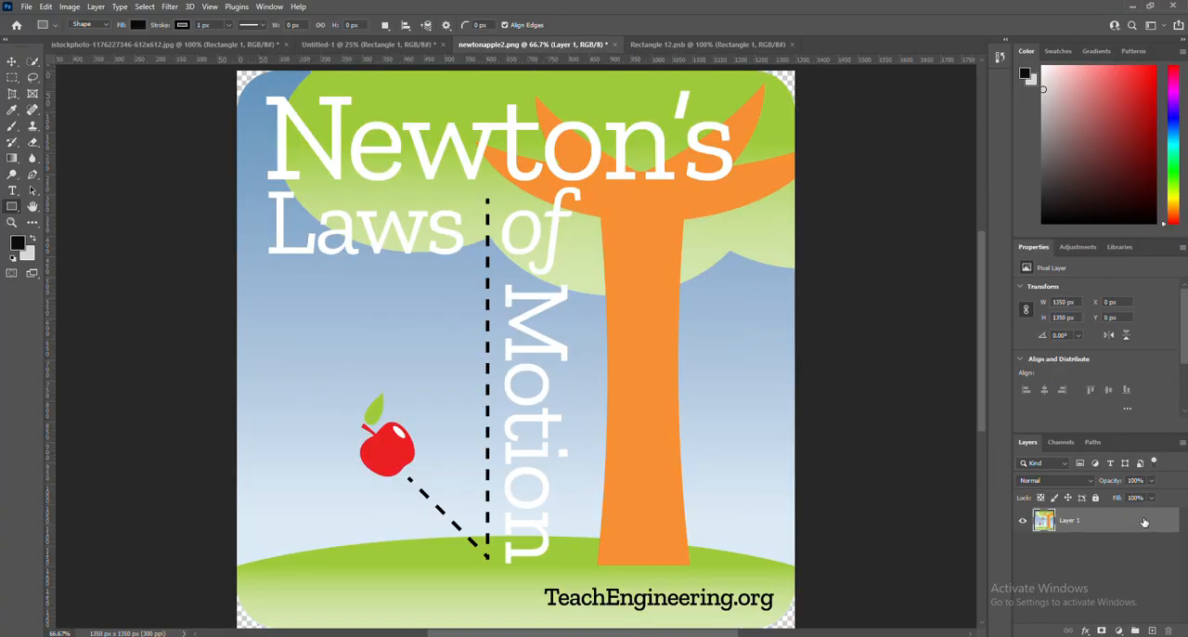
pyautogui.click(705, 44)
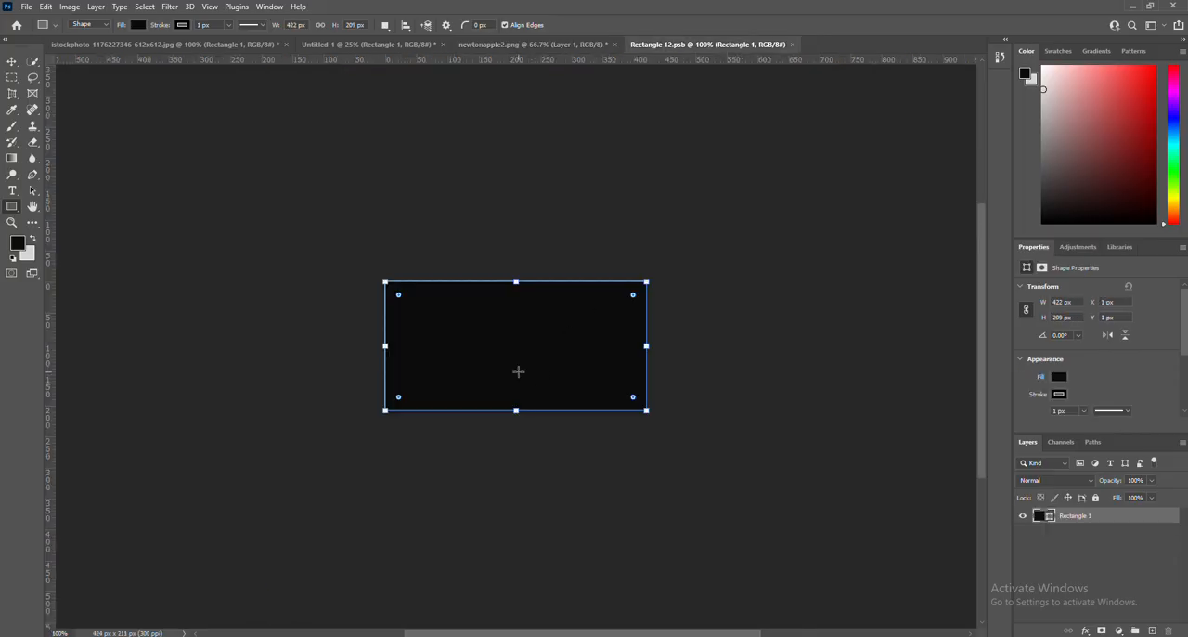
pyautogui.hotkey('ctrl', 'v')
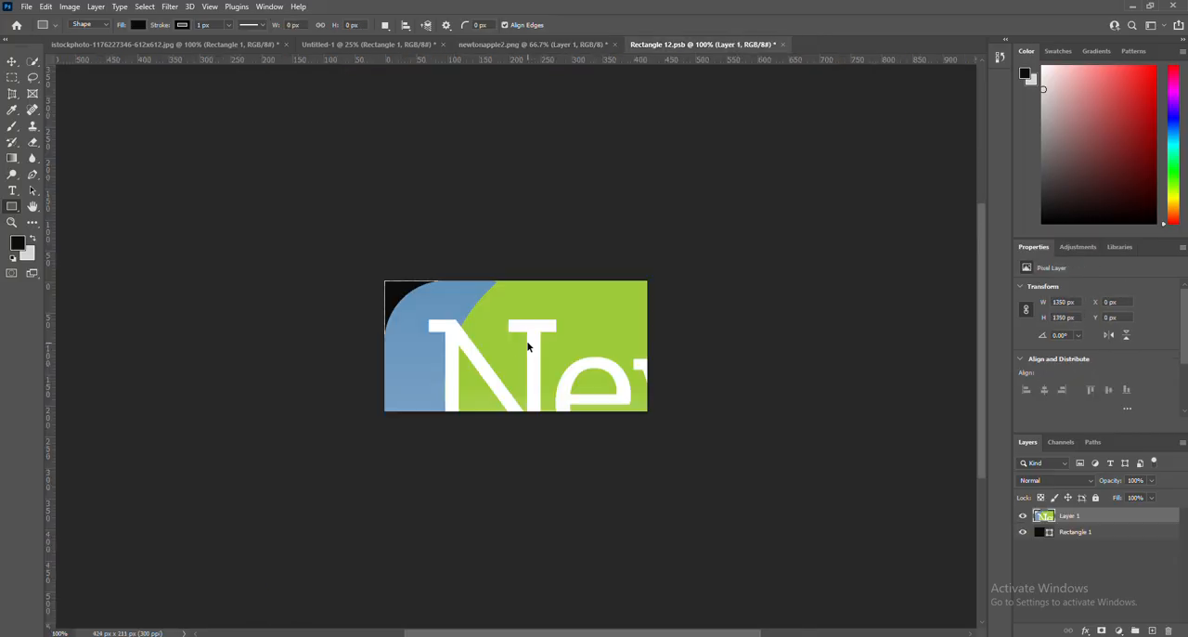
# Scale the pasted artwork down proportionally to about 16% and position it near the middle of the black rectangle.
pyautogui.hotkey('ctrl', 't')
pyautogui.moveTo(381, 278); pyautogui.dragTo(664, 433)
pyautogui.moveTo(767, 586); pyautogui.dragTo(541, 357)
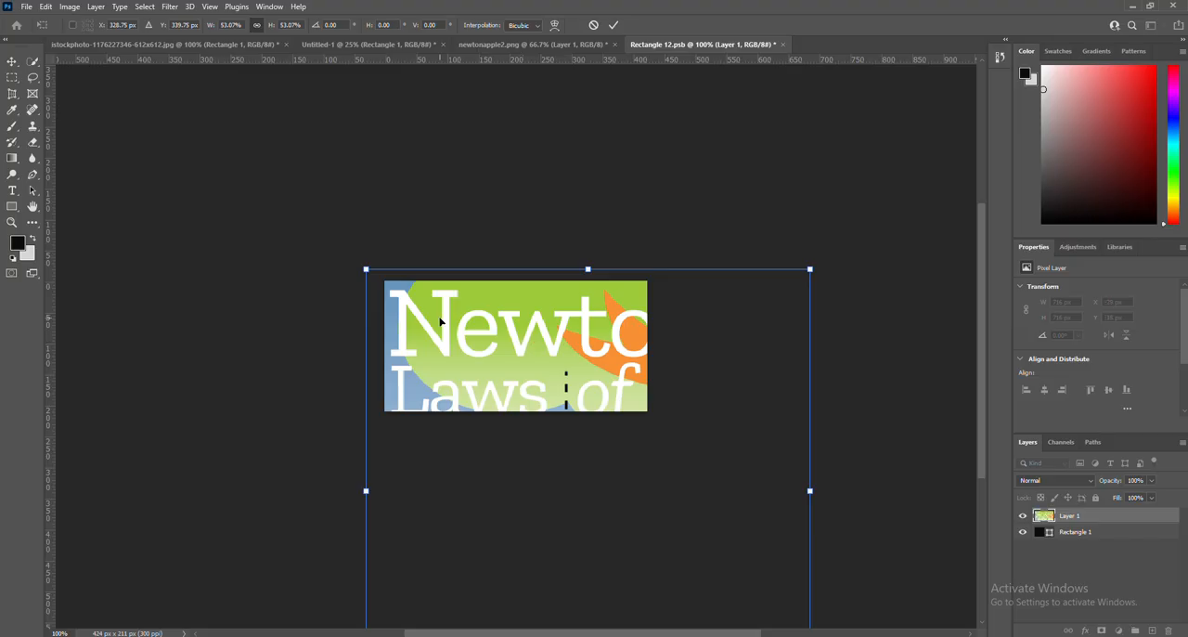
pyautogui.moveTo(365, 269); pyautogui.dragTo(525, 425)
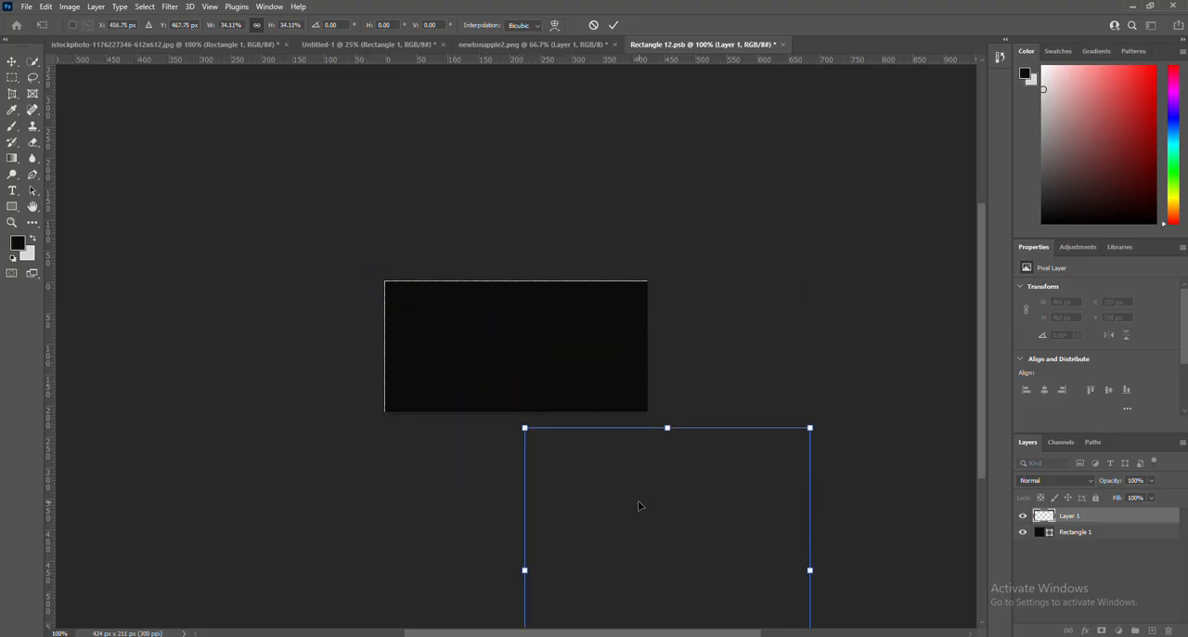
pyautogui.moveTo(640, 504); pyautogui.dragTo(535, 318)
pyautogui.moveTo(422, 240); pyautogui.dragTo(525, 344)
pyautogui.moveTo(552, 380); pyautogui.dragTo(476, 309)
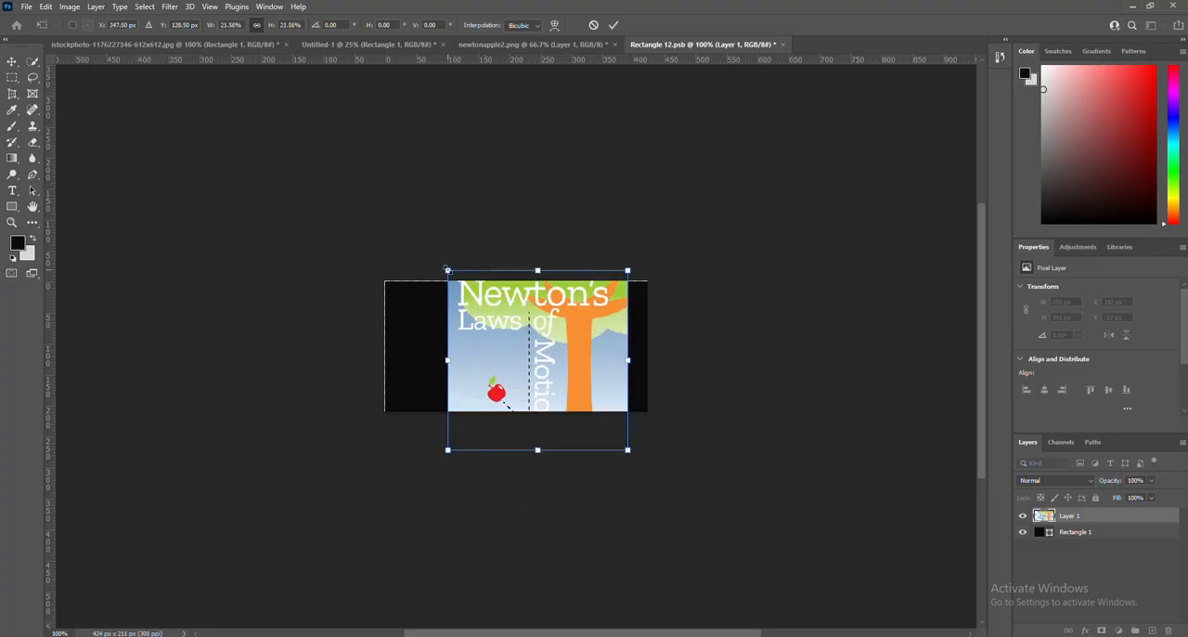
pyautogui.moveTo(446, 269); pyautogui.dragTo(490, 313)
pyautogui.moveTo(528, 359); pyautogui.dragTo(503, 324)
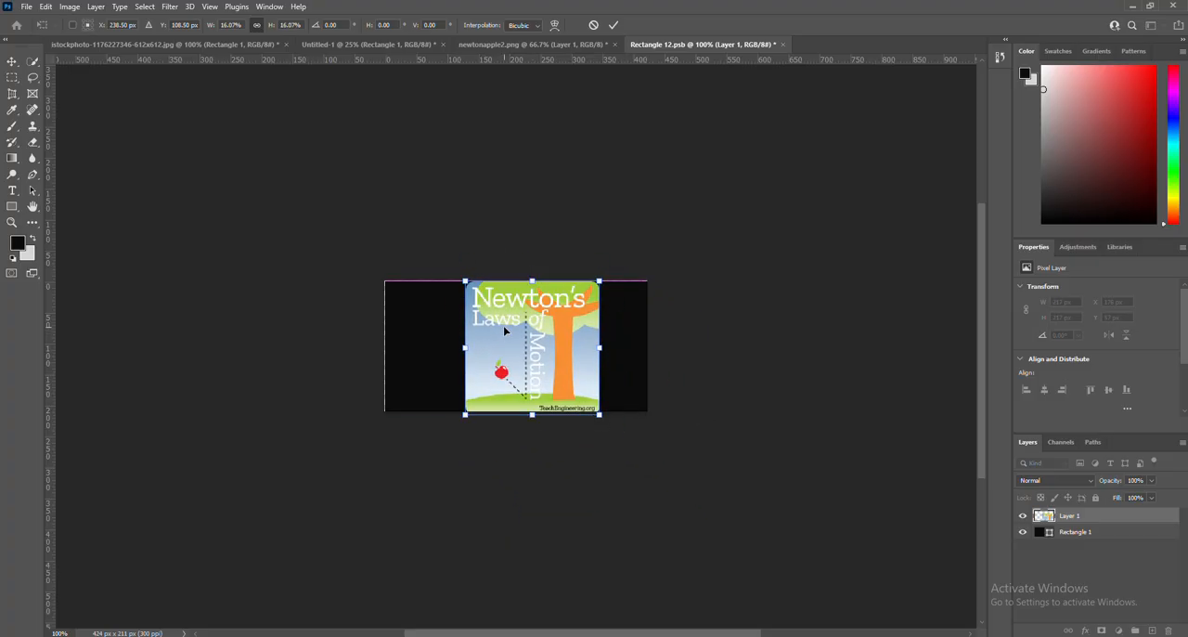
# Reduce the artwork's scale to 15.33% and stretch its width to about 32.3% to cover the rectangle from side to side.
pyautogui.moveTo(465, 280); pyautogui.dragTo(489, 306)
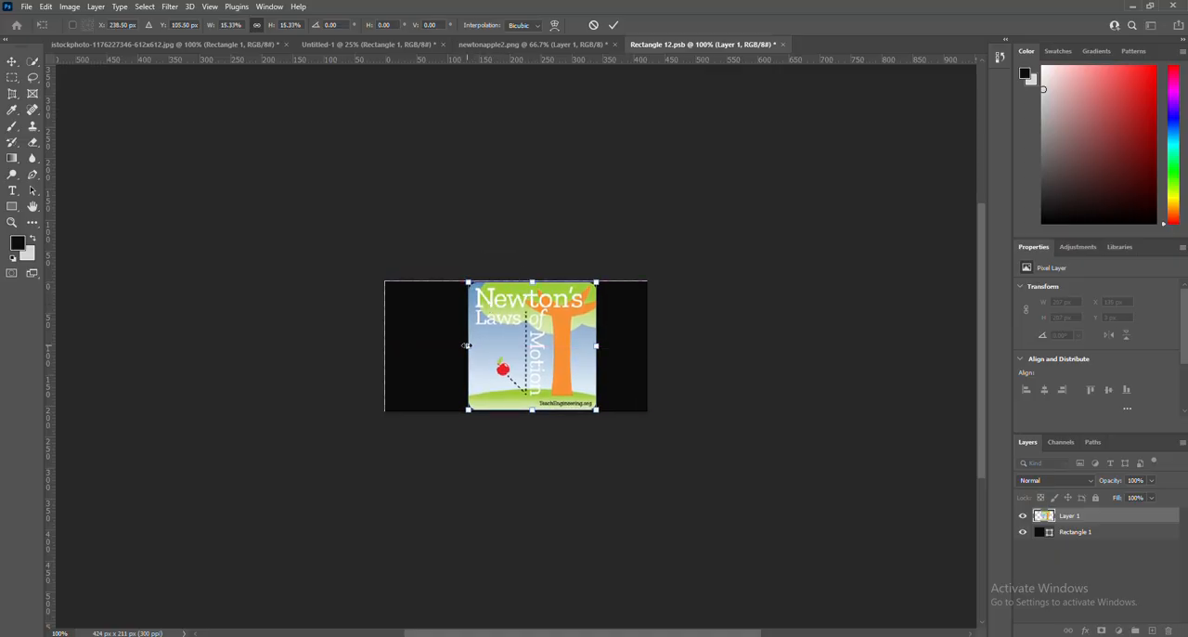
pyautogui.moveTo(466, 348); pyautogui.dragTo(384, 346)
pyautogui.moveTo(596, 347); pyautogui.dragTo(653, 347)
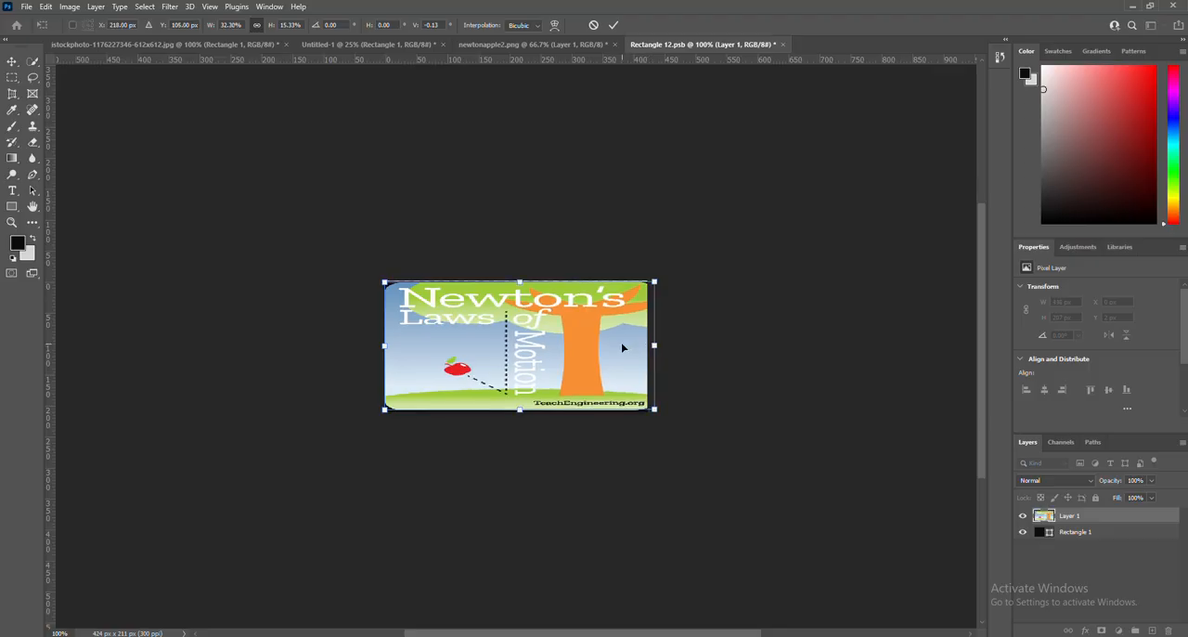
# Save the smart object contents with the transformation applied and return to the billboard image.
pyautogui.hotkey('ctrl', 's')
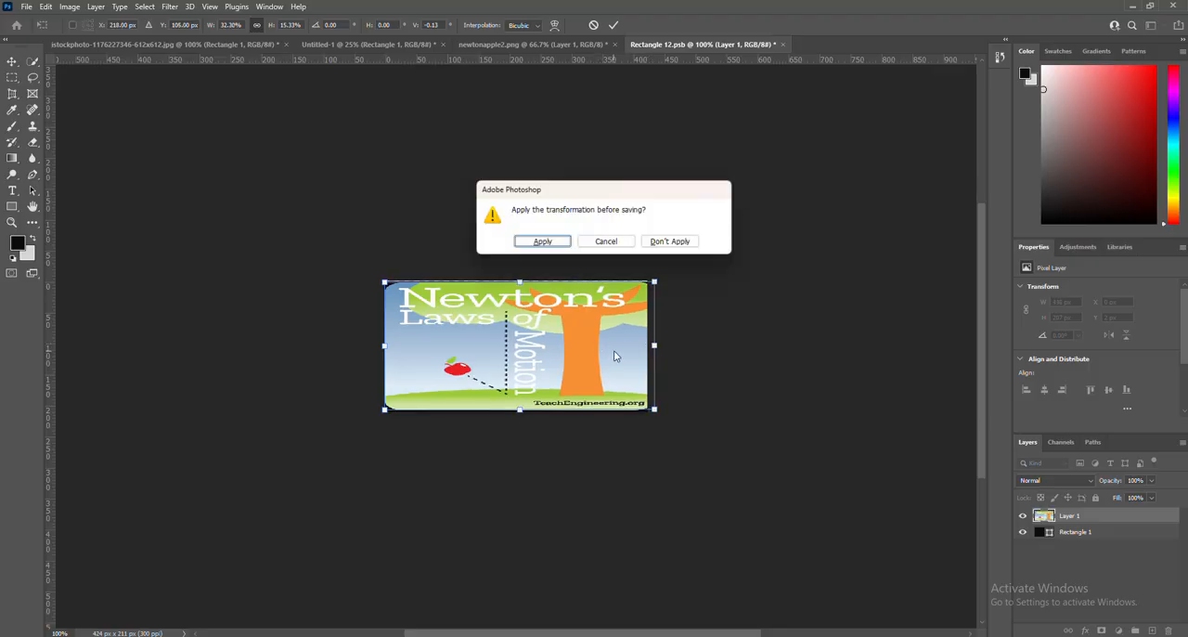
pyautogui.click(537, 242)
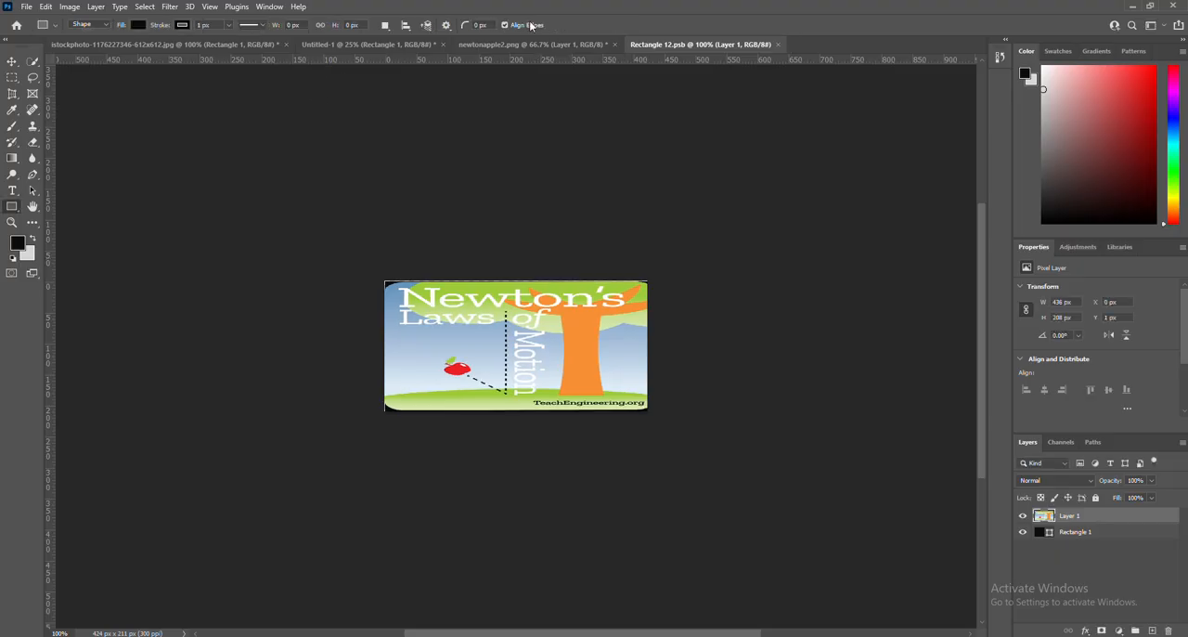
pyautogui.click(239, 44)
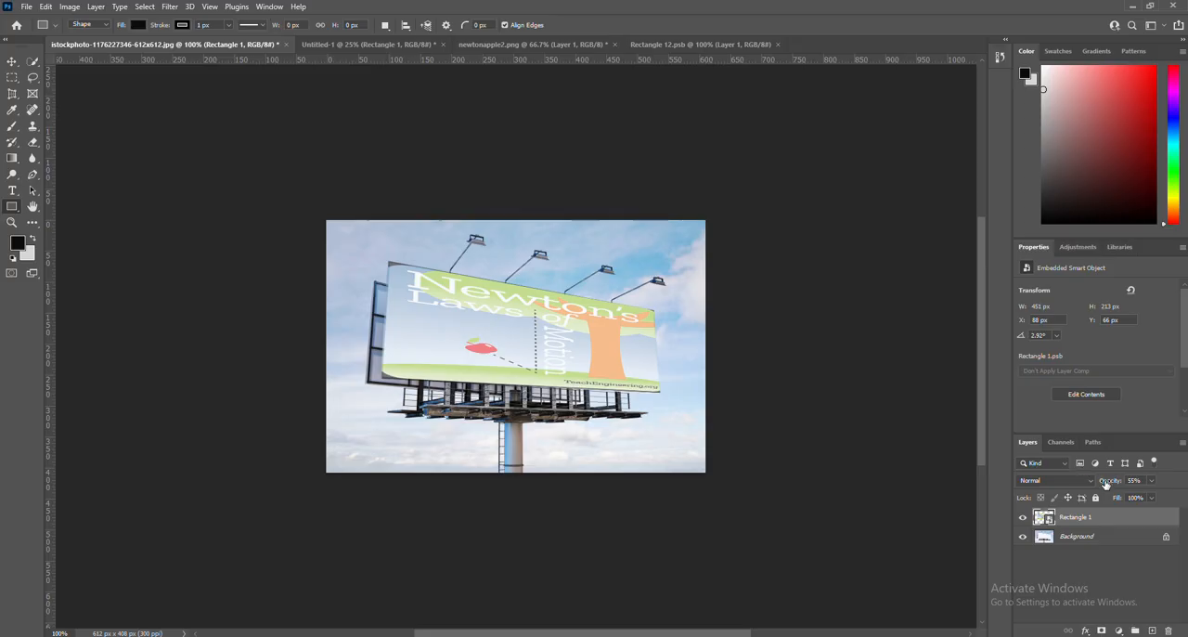
# Raise the Rectangle 1 layer's opacity to 100% and set its blend mode to Multiply.
pyautogui.moveTo(1104, 481); pyautogui.dragTo(1120, 482)
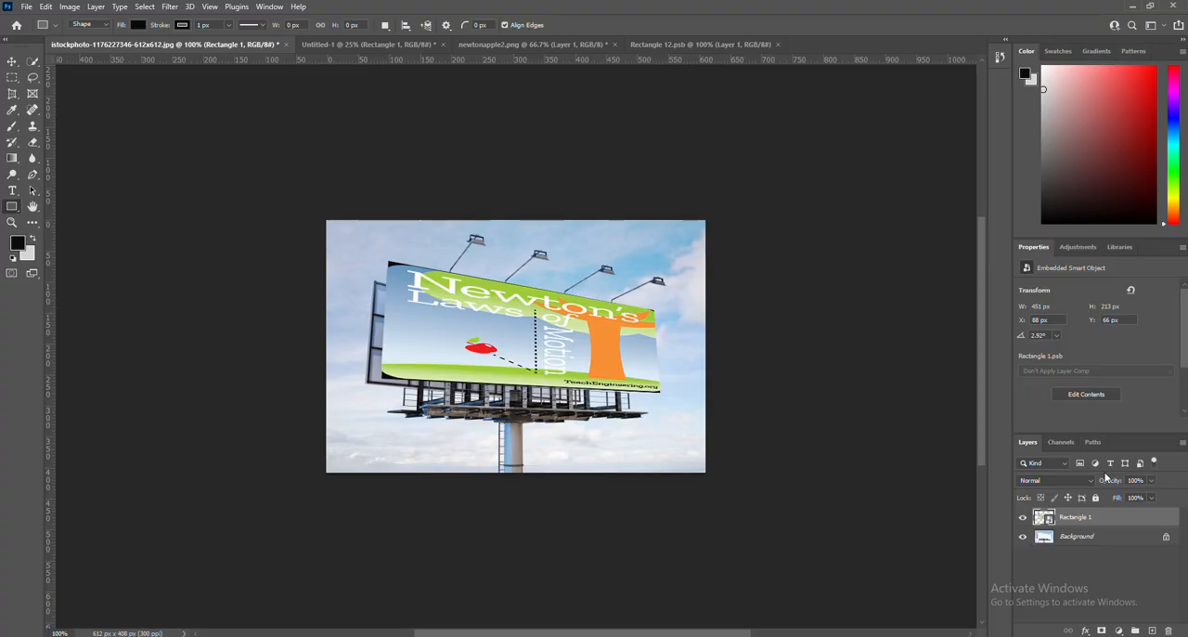
pyautogui.click(1072, 485)
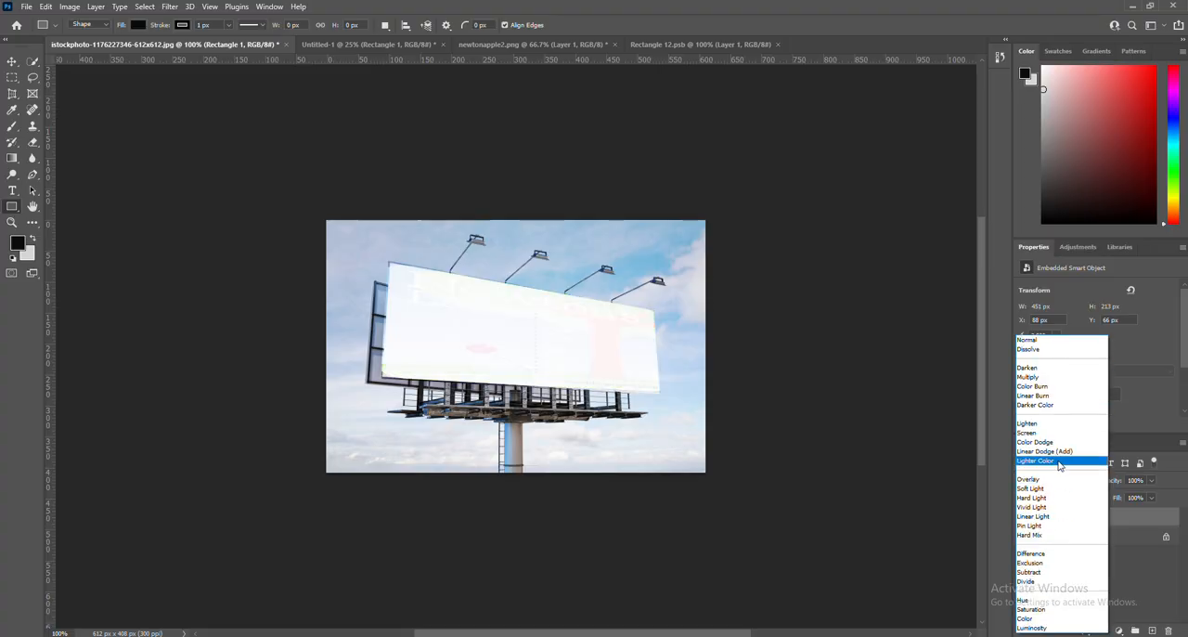
pyautogui.click(1029, 375)
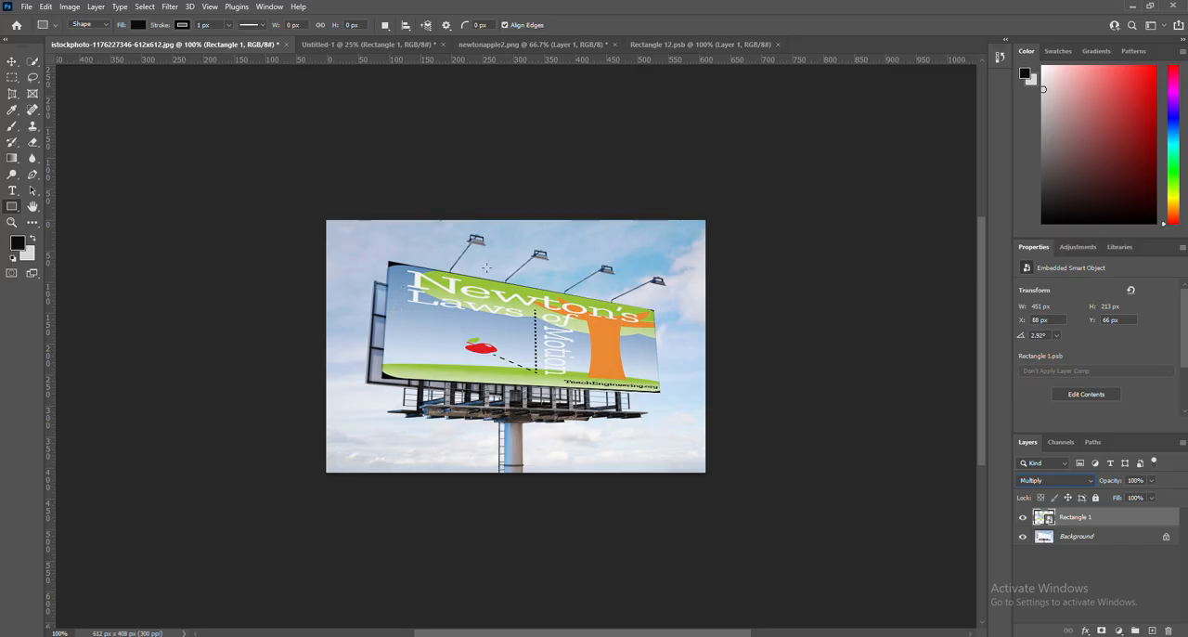
pyautogui.click(1054, 479)
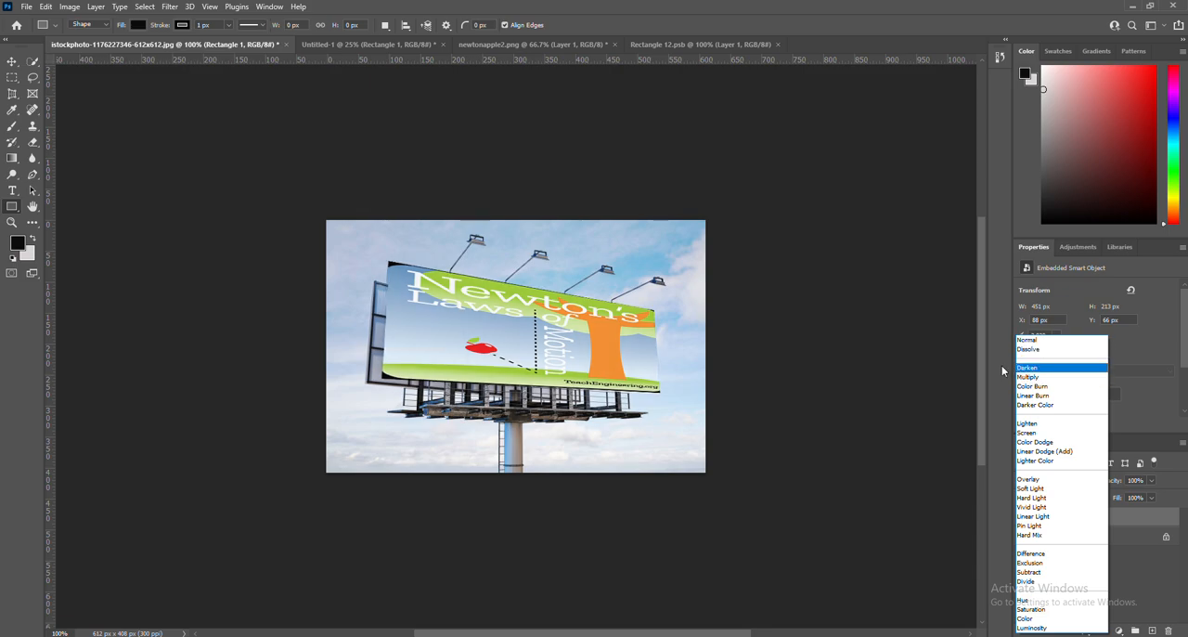
pyautogui.click(979, 376)
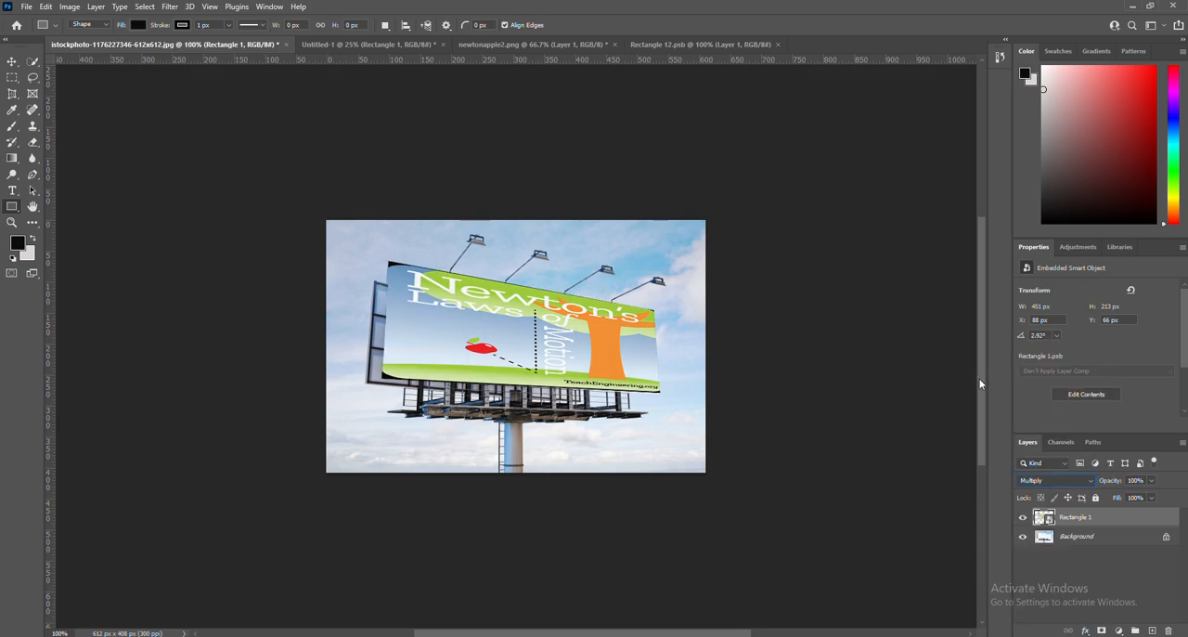
pyautogui.moveTo(982, 395)
pyautogui.mouseDown()
pyautogui.moveTo(986, 264)
pyautogui.moveTo(984, 382)
pyautogui.mouseUp()
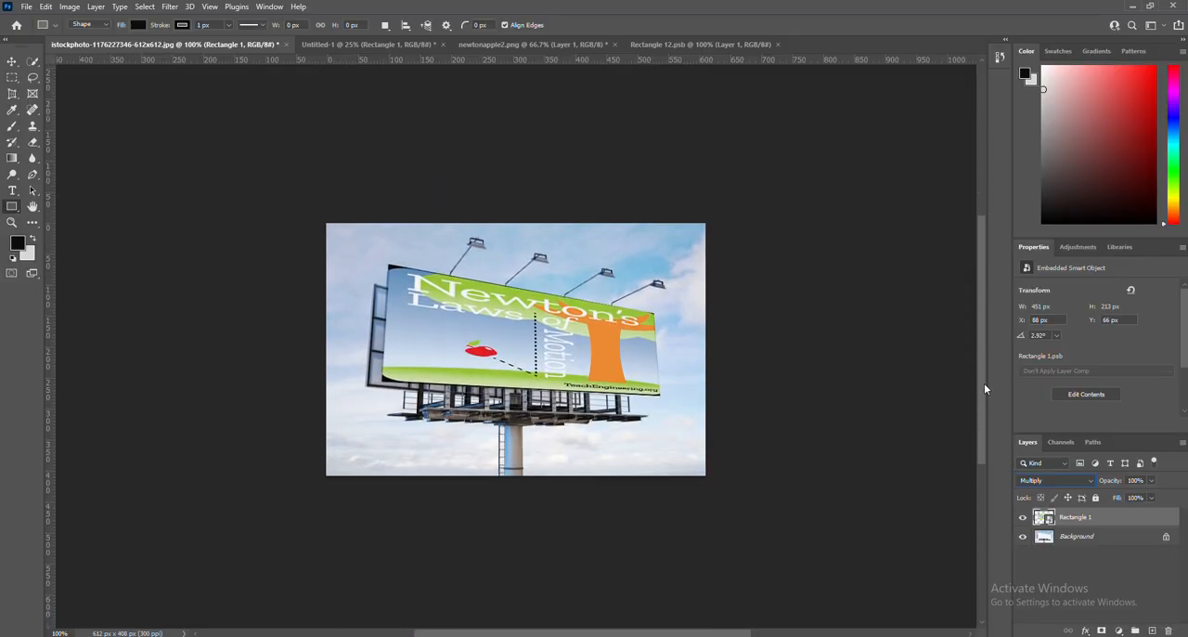